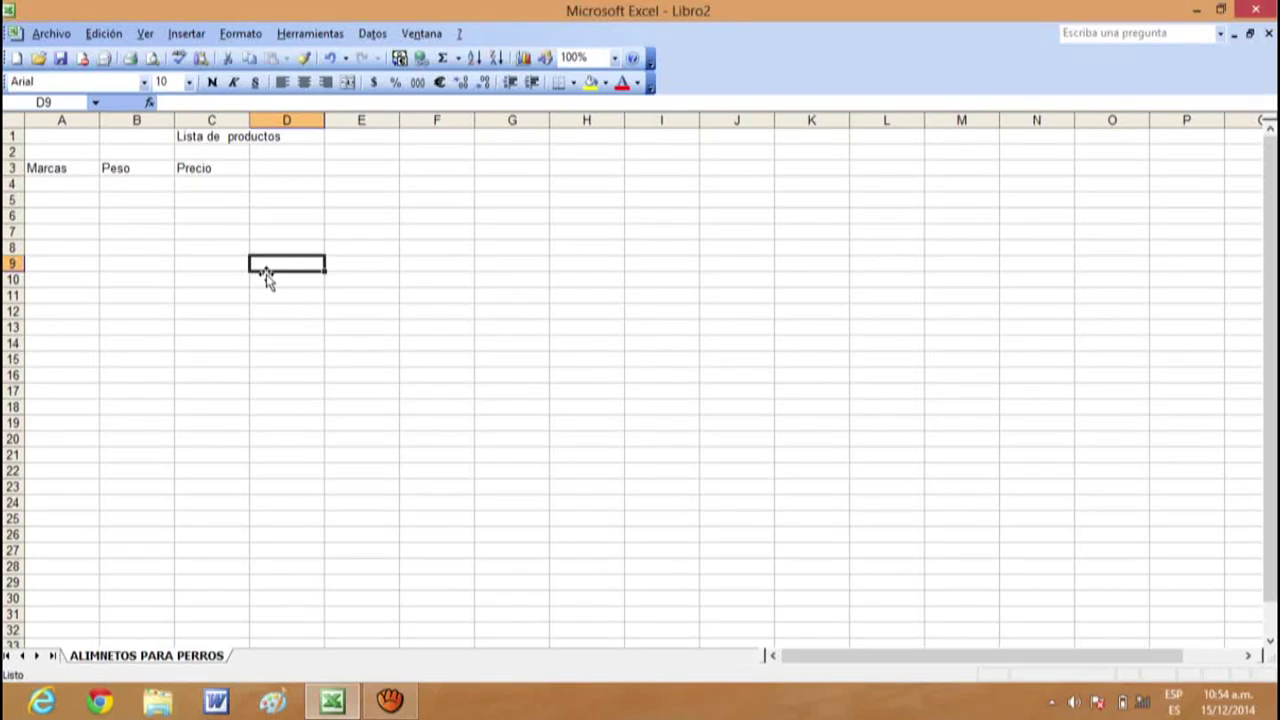
Insert three blank rows above the Marcas/Peso/Precio headers at rows 2–4
click(12, 151)
drag(12, 151, 12, 184)
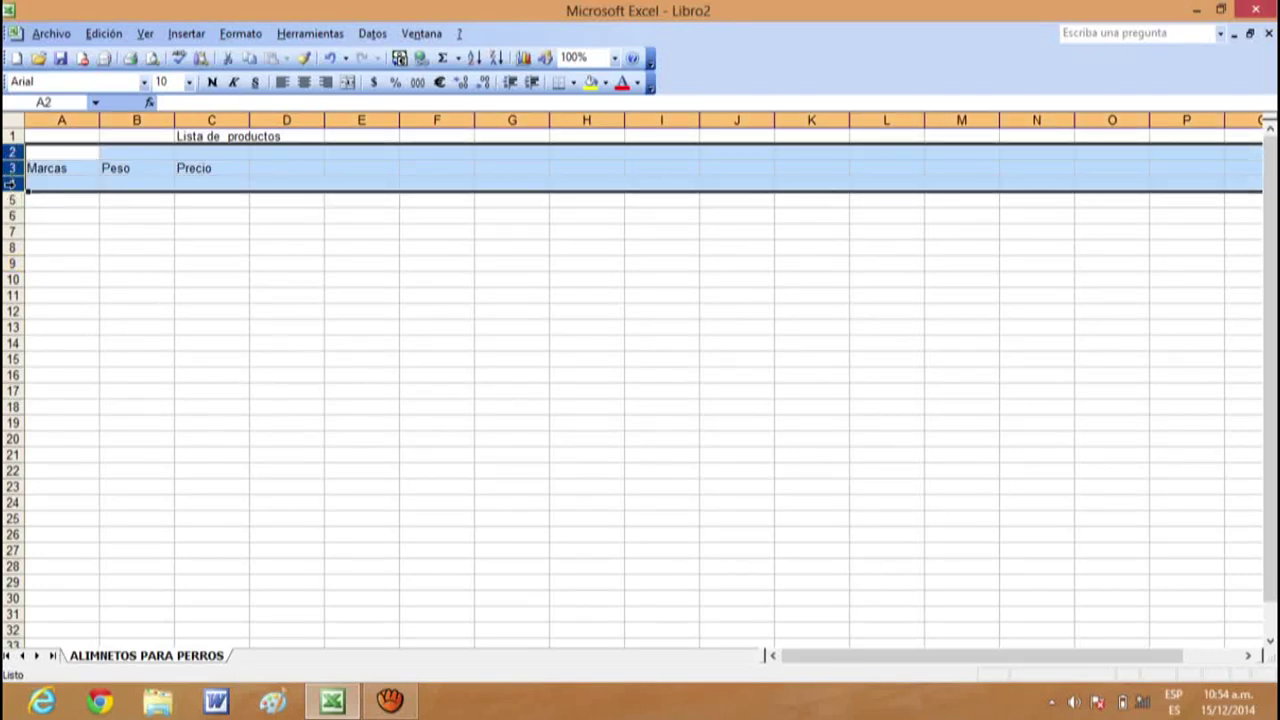
click(189, 36)
click(204, 54)
click(237, 280)
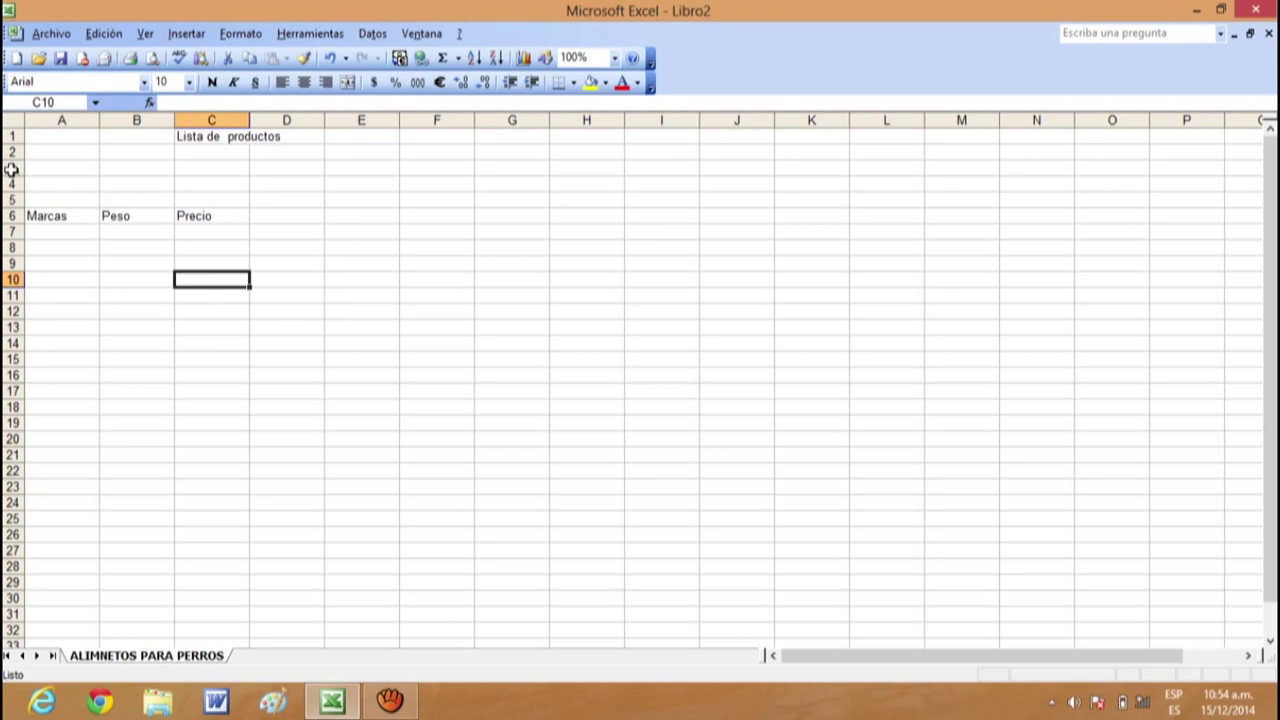
Delete the three extra blank rows 3 to 5
drag(8, 168, 10, 204)
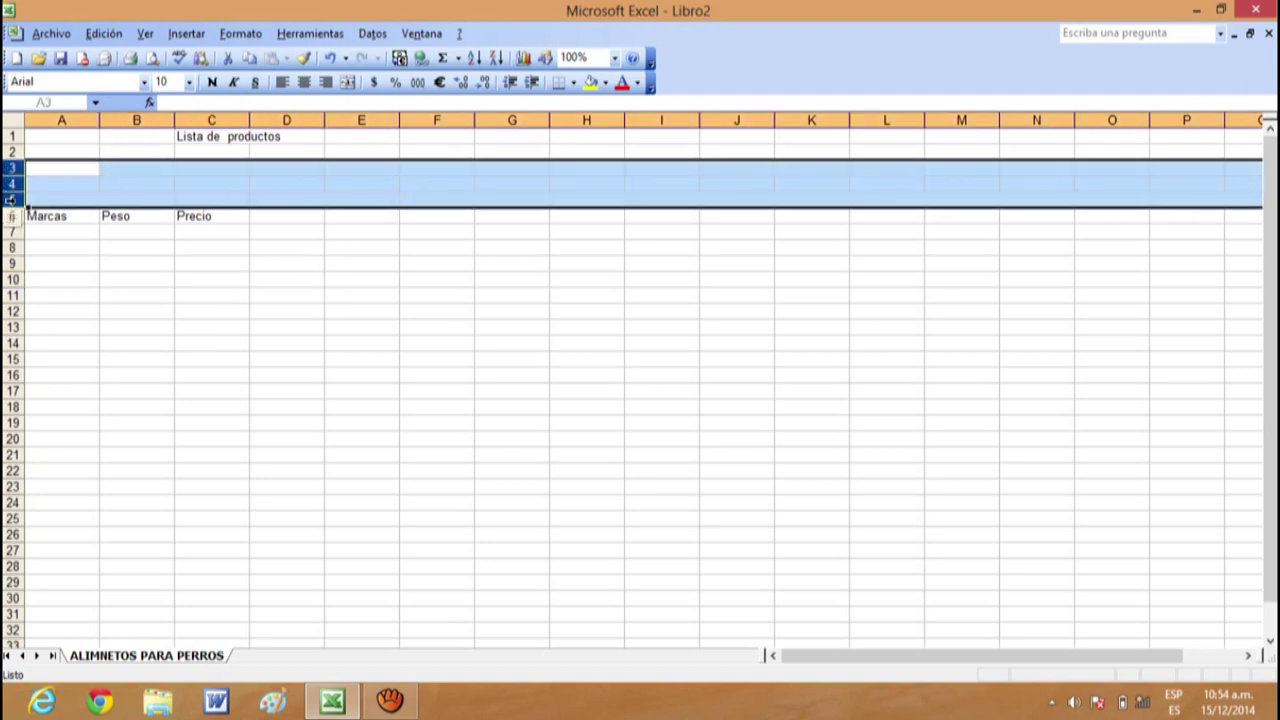
right_click(10, 189)
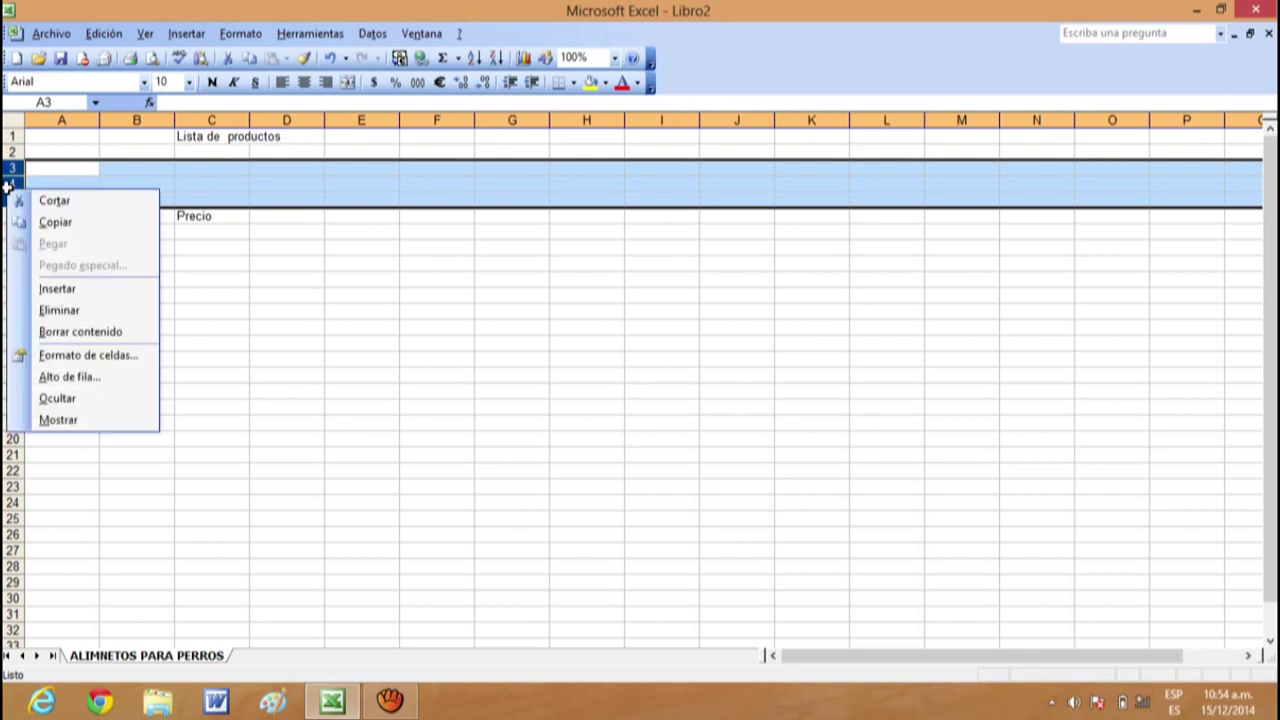
click(104, 310)
click(262, 292)
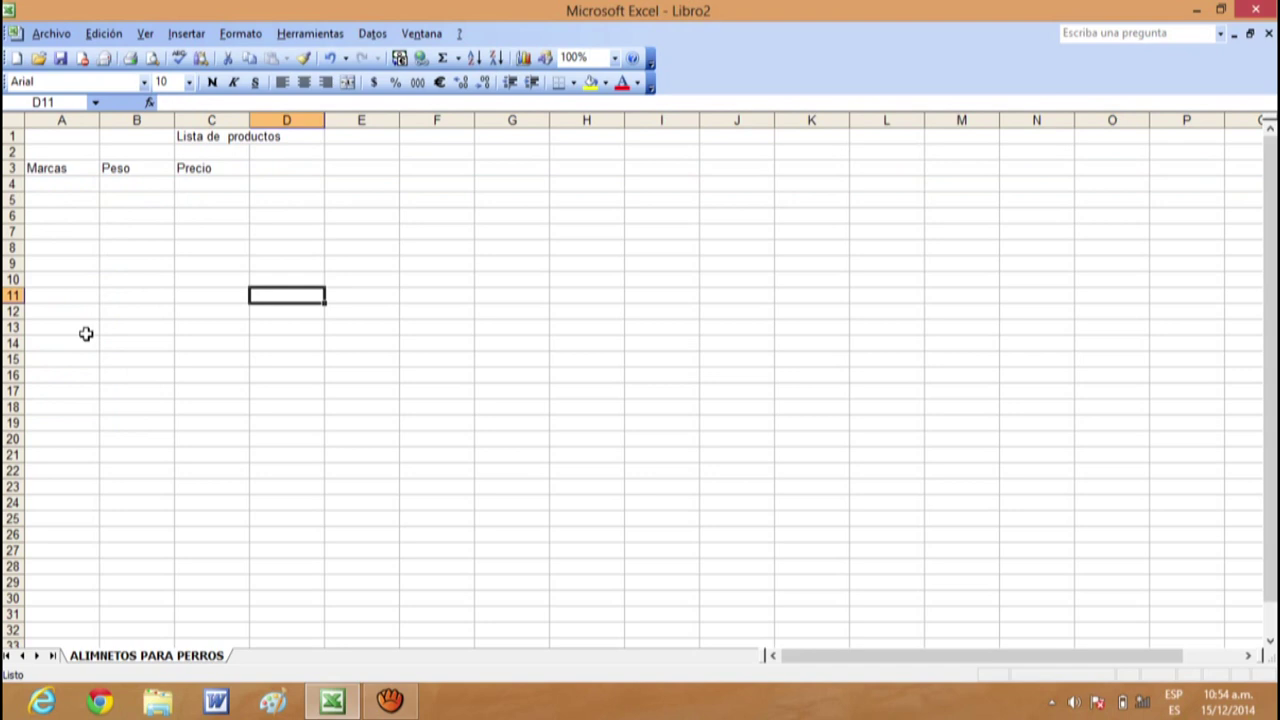
Insert one blank row at row 2 so the headers land in row 4
right_click(14, 152)
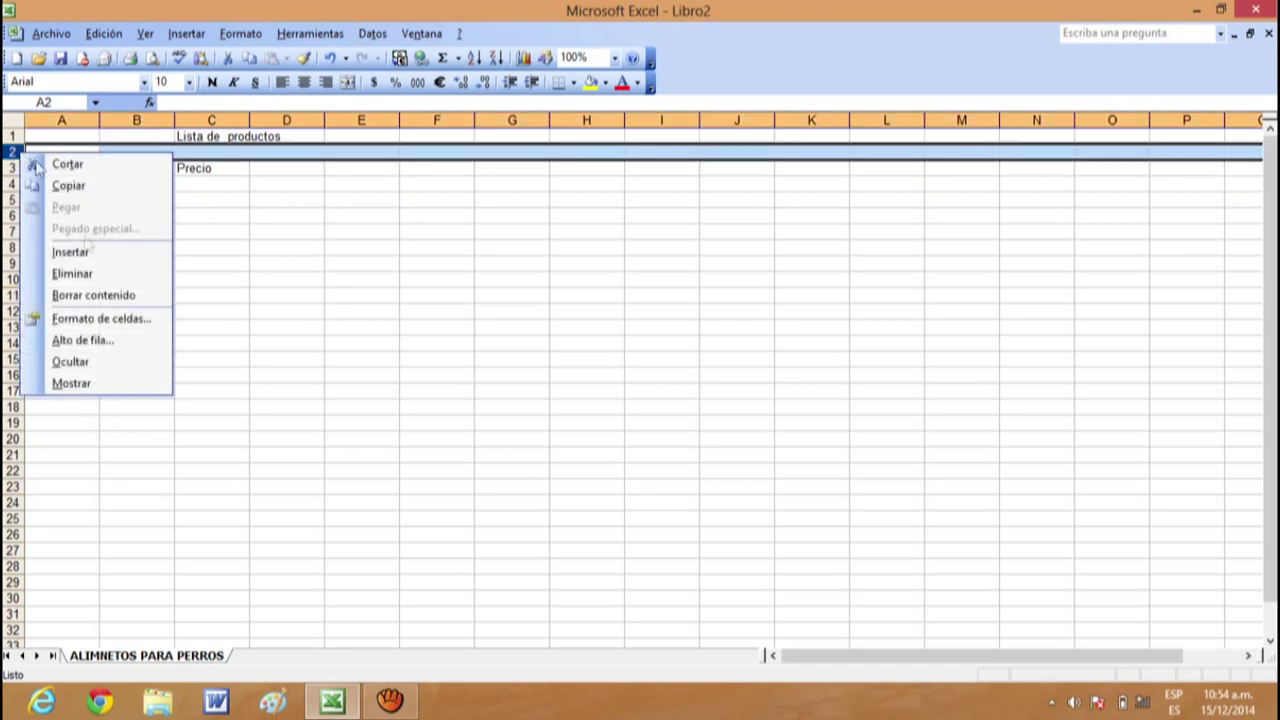
click(90, 251)
click(238, 280)
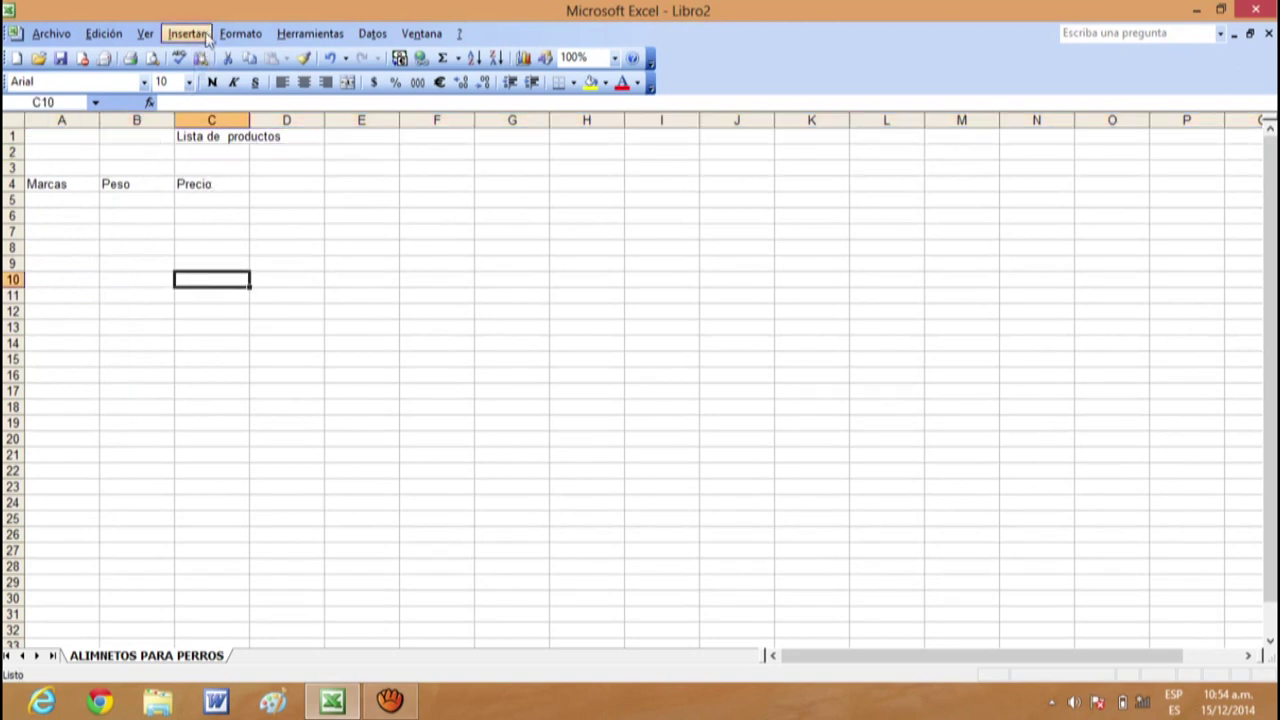
click(57, 201)
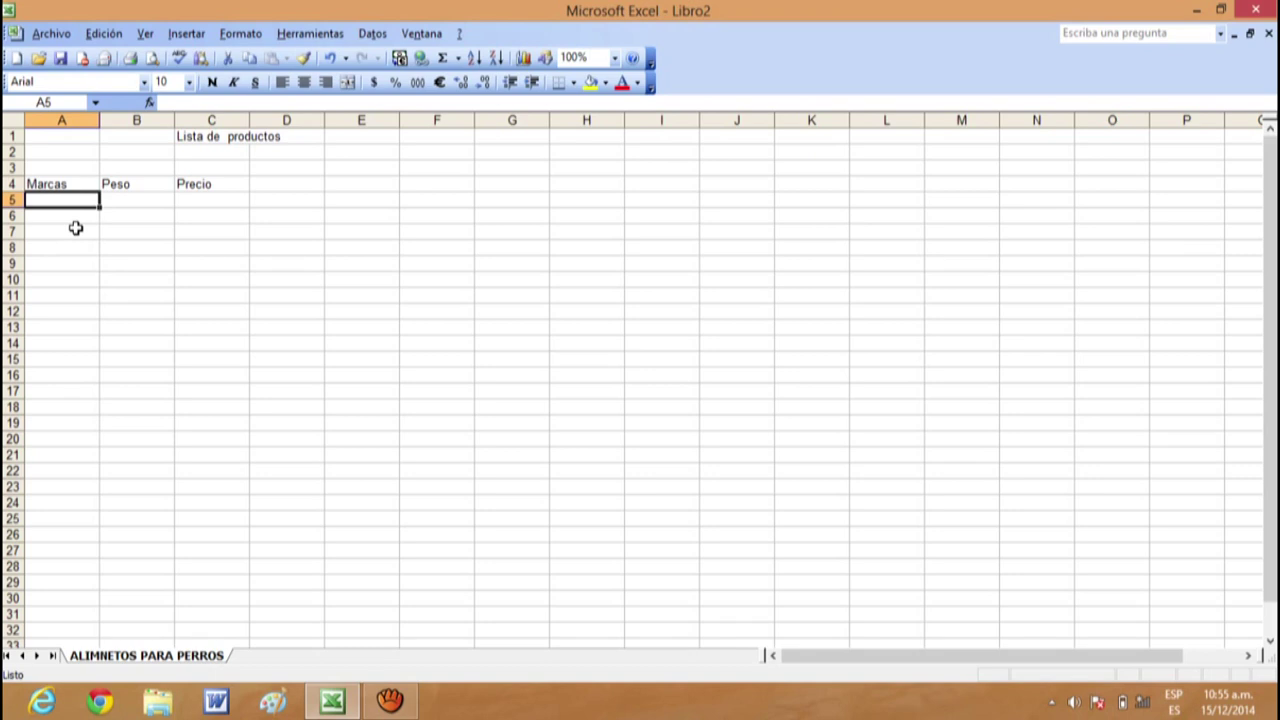
Enter the brands Proplan, Dog chow, Tiernitos and Sobrositos in cells A5 to A8
key(Caps_Lock)
text(P)
key(Caps_Lock)
text(roplan)
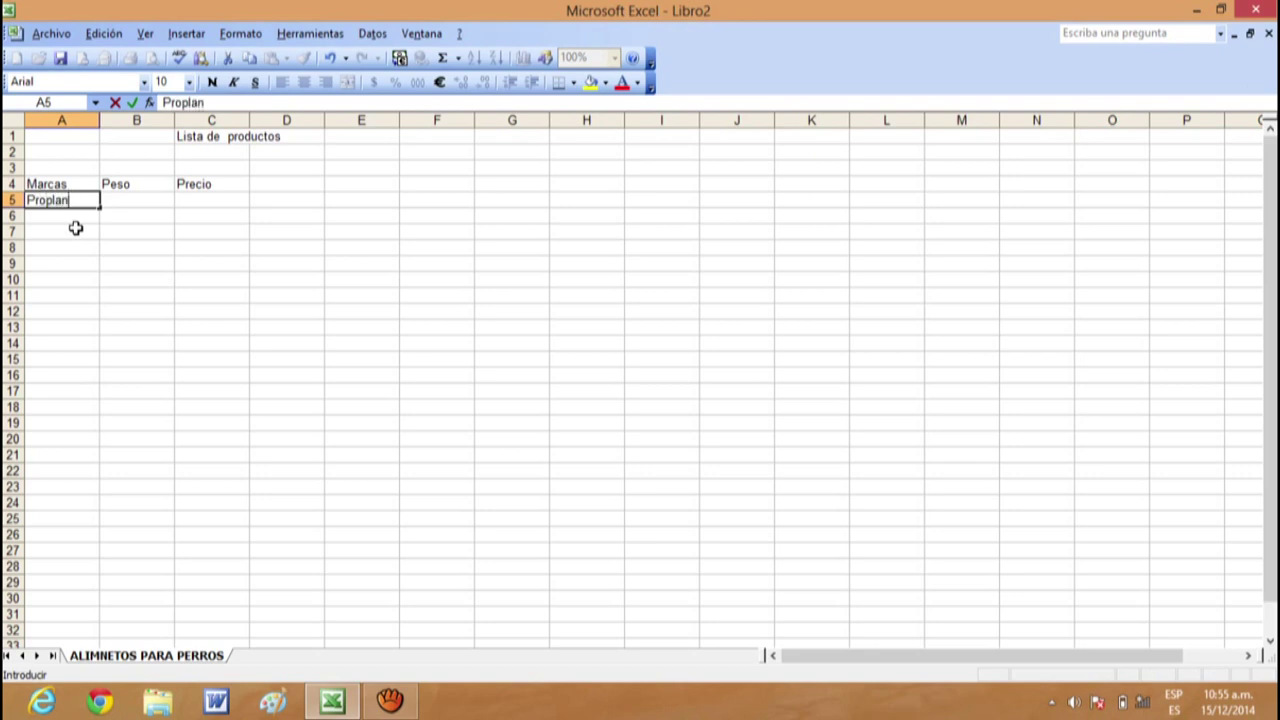
key(Return)
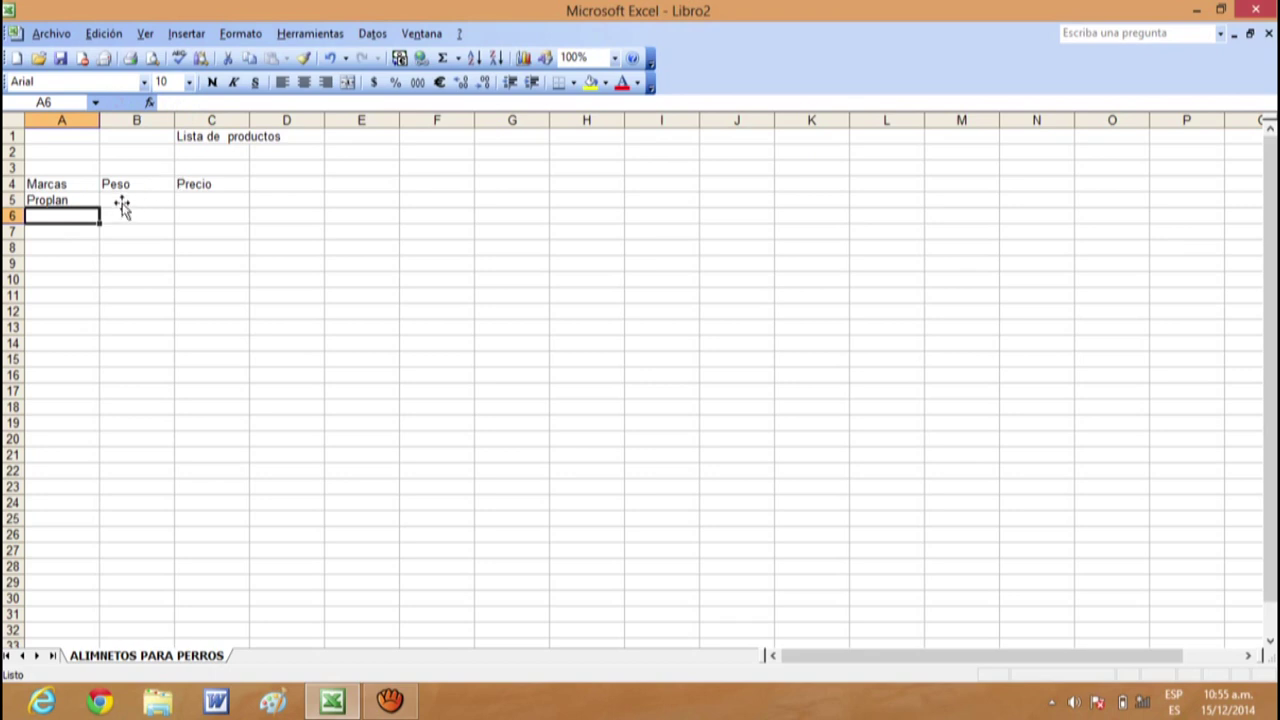
key(Caps_Lock)
text(D)
key(Caps_Lock)
text(og chow)
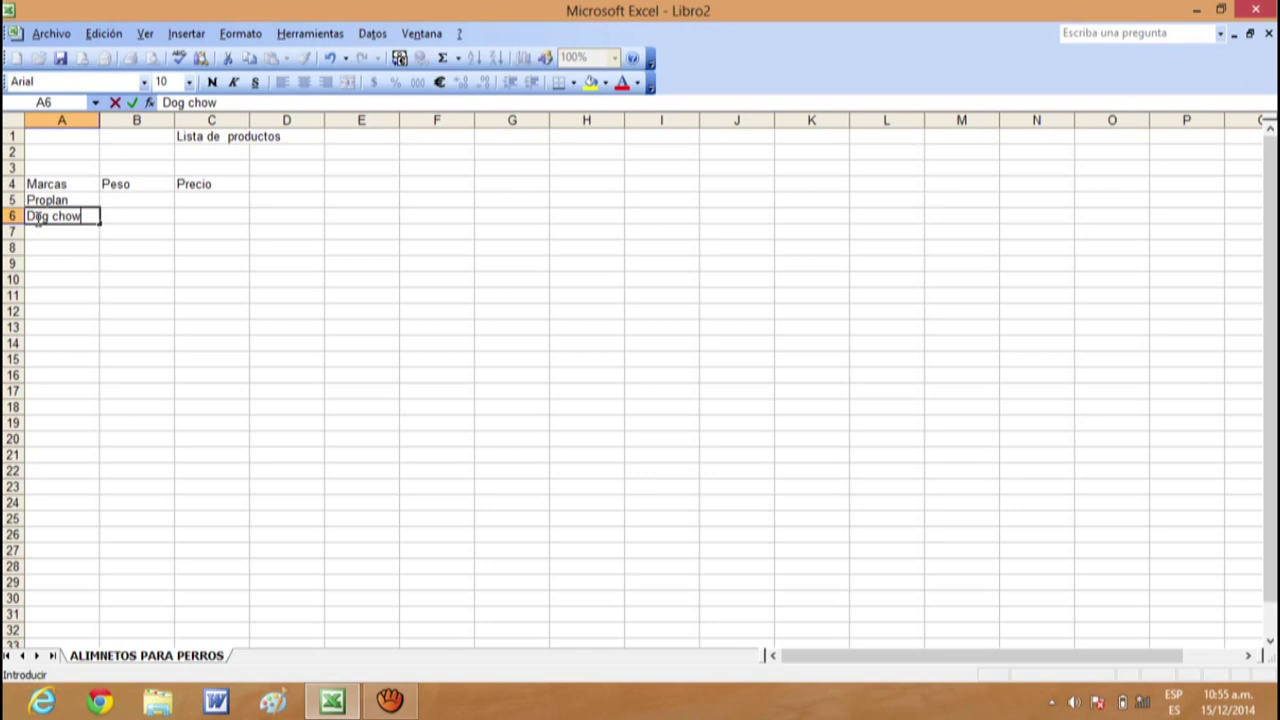
key(Return)
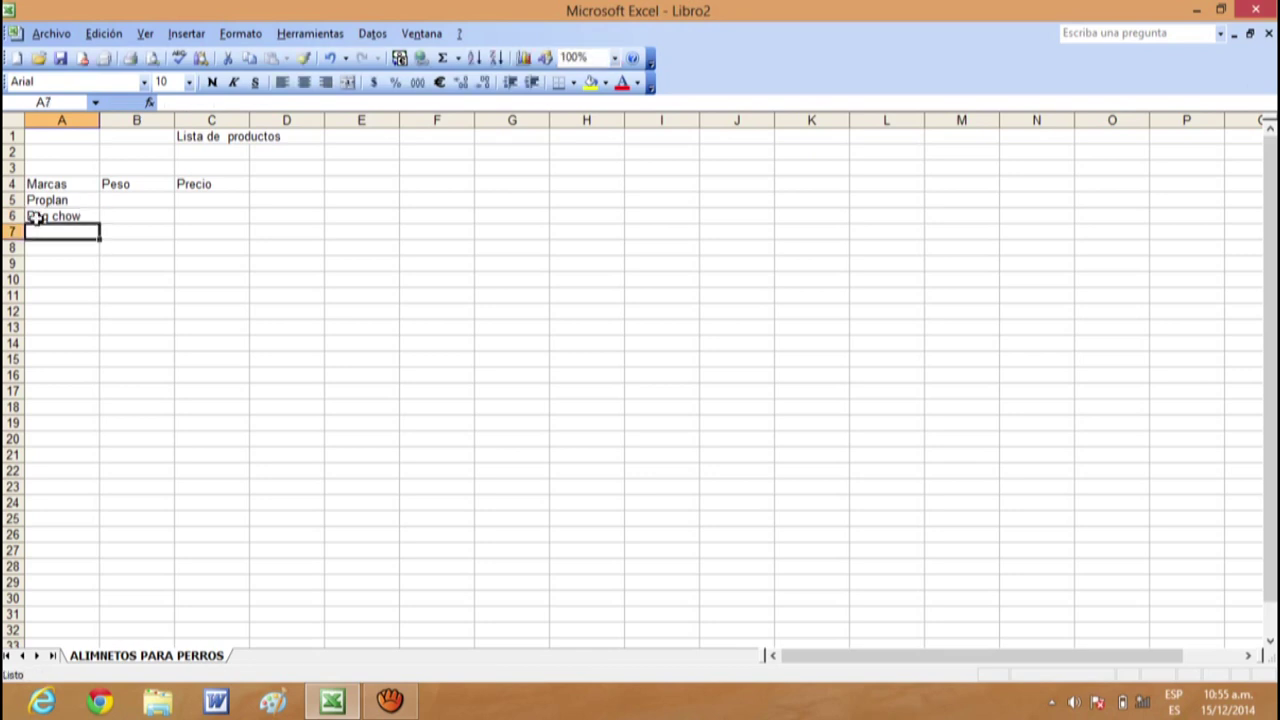
text(T)
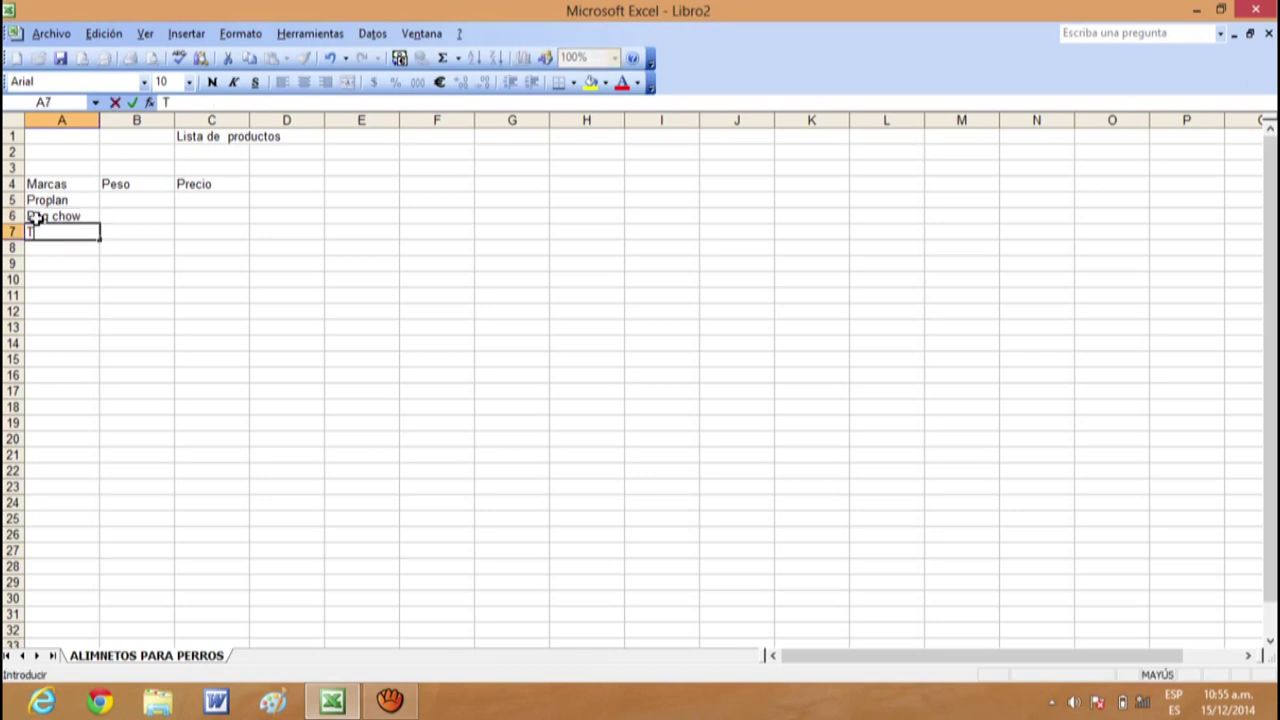
text(iernitos)
key(Return)
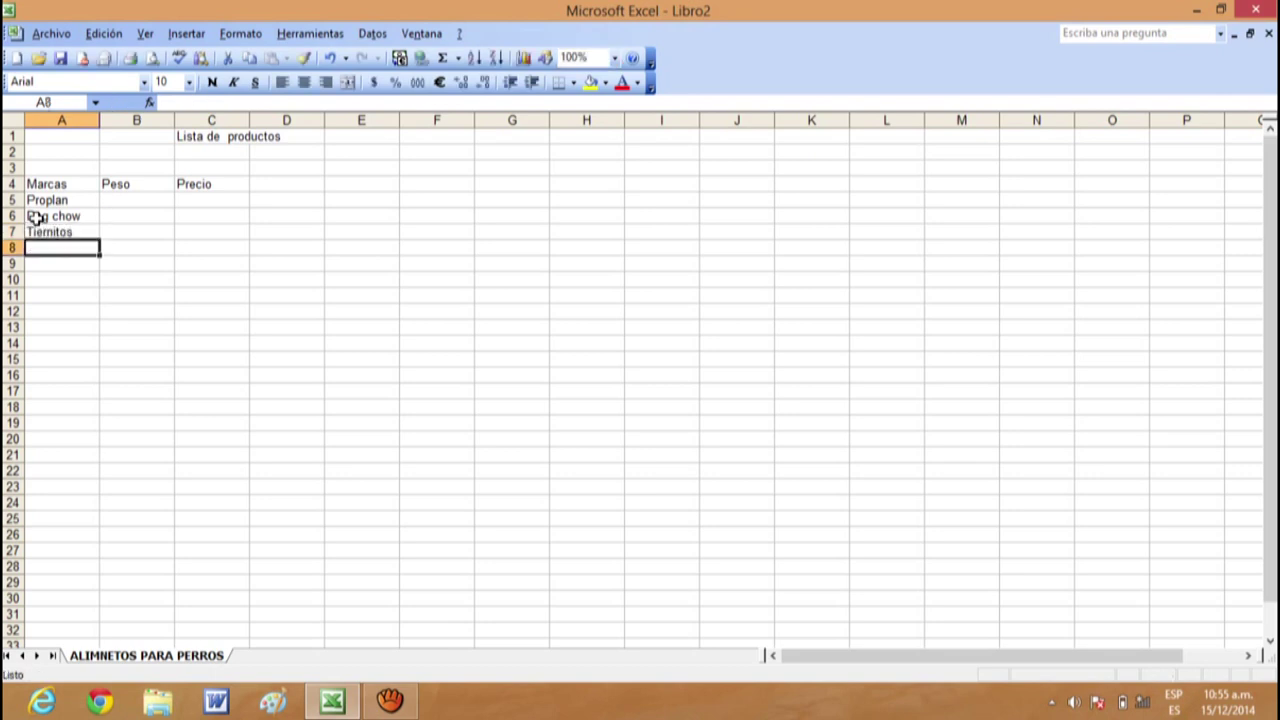
text(Sobrositos)
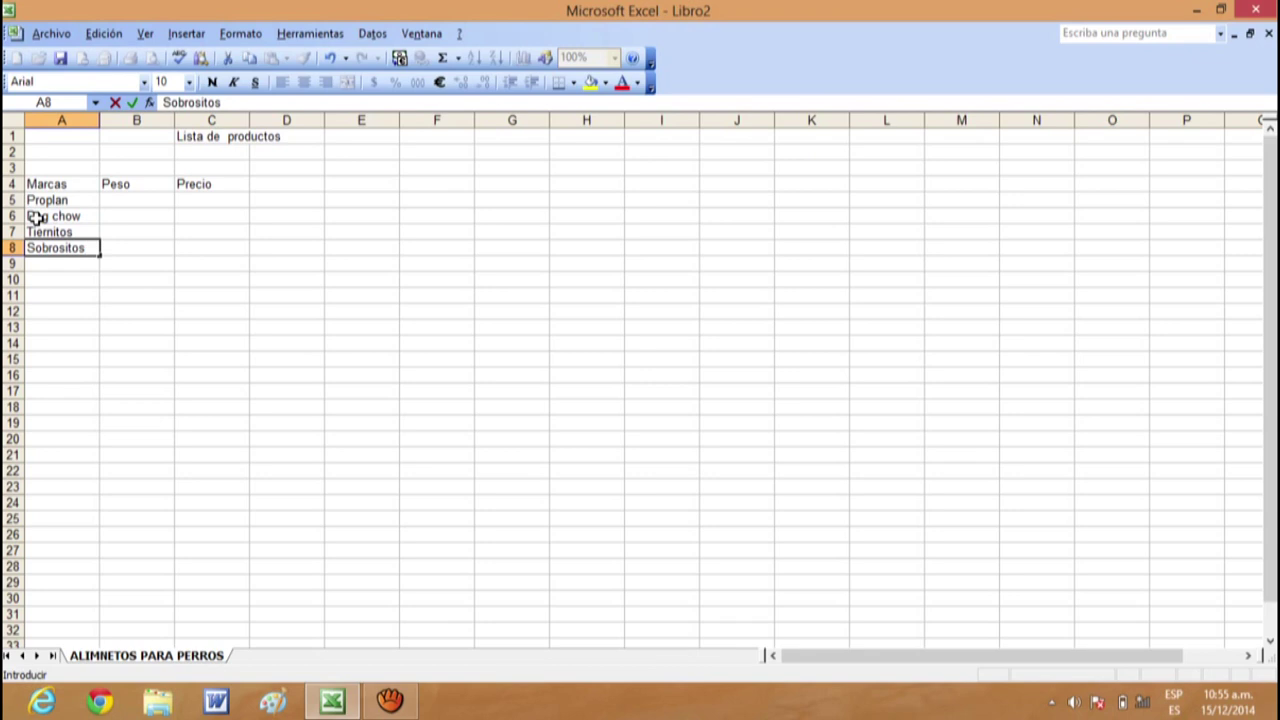
Commit Sobrositos, then widen columns A and B, trimming B slightly narrower
click(244, 228)
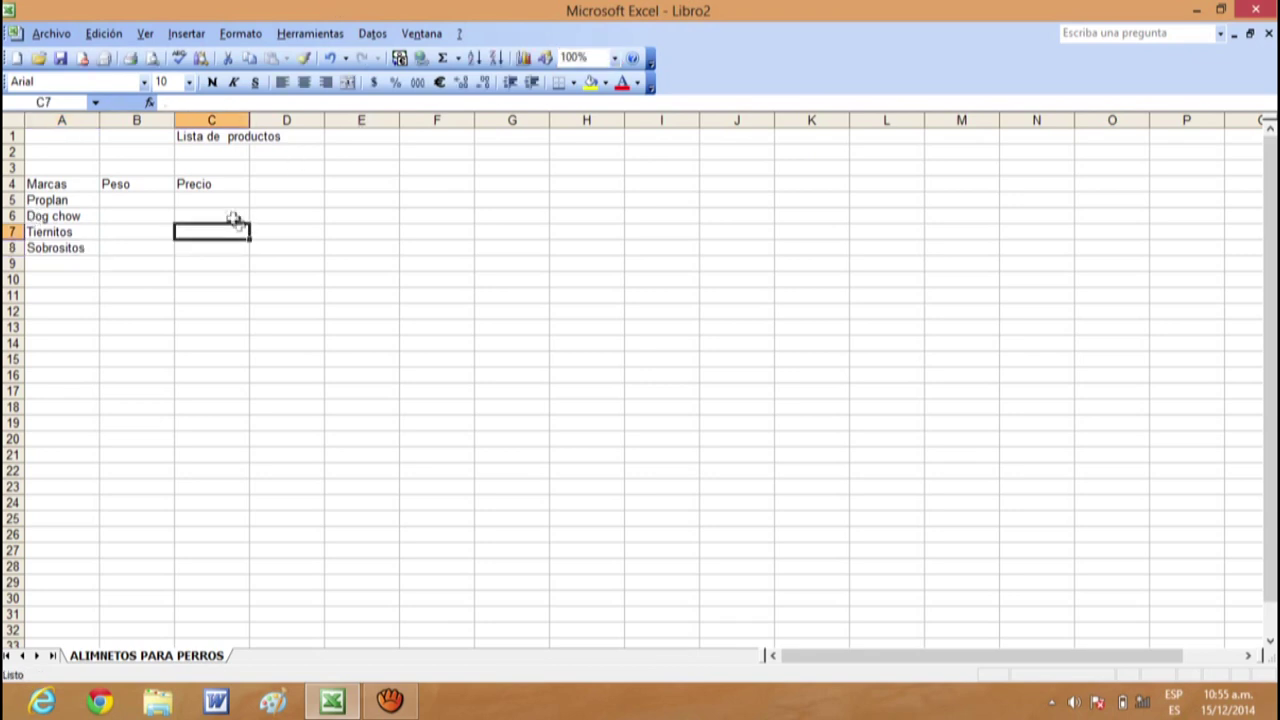
drag(174, 120, 201, 120)
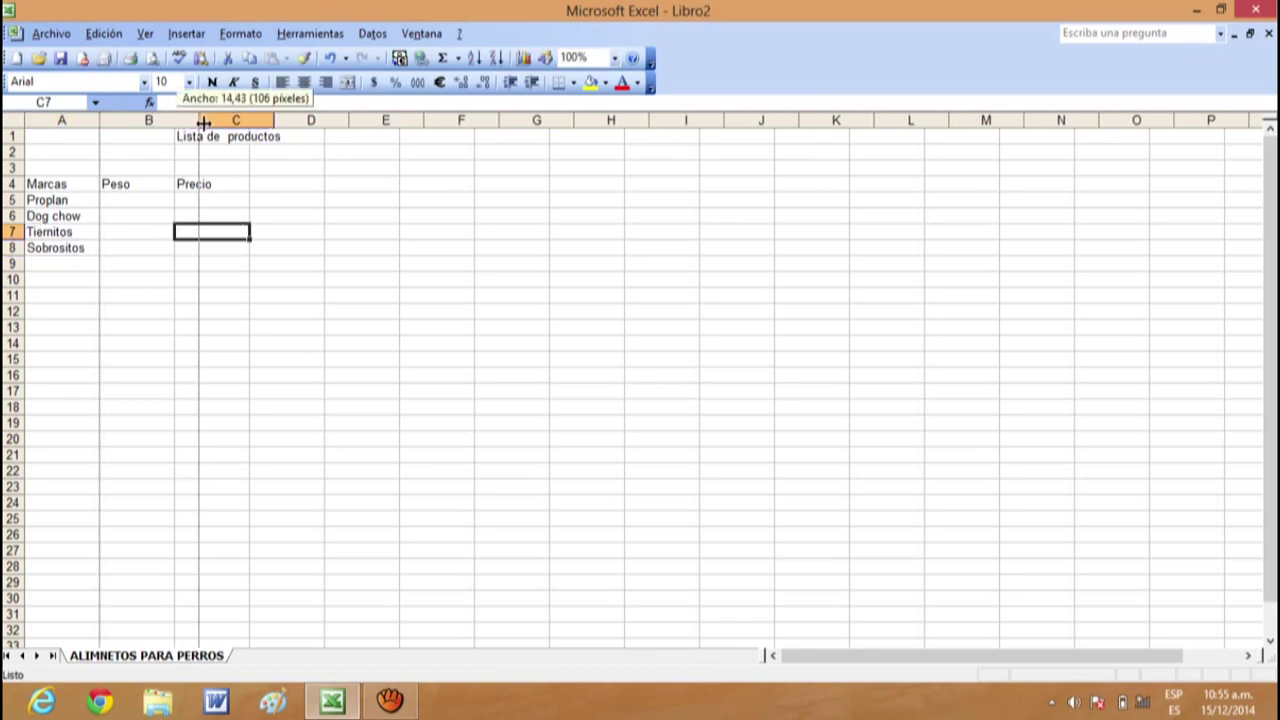
drag(100, 120, 124, 120)
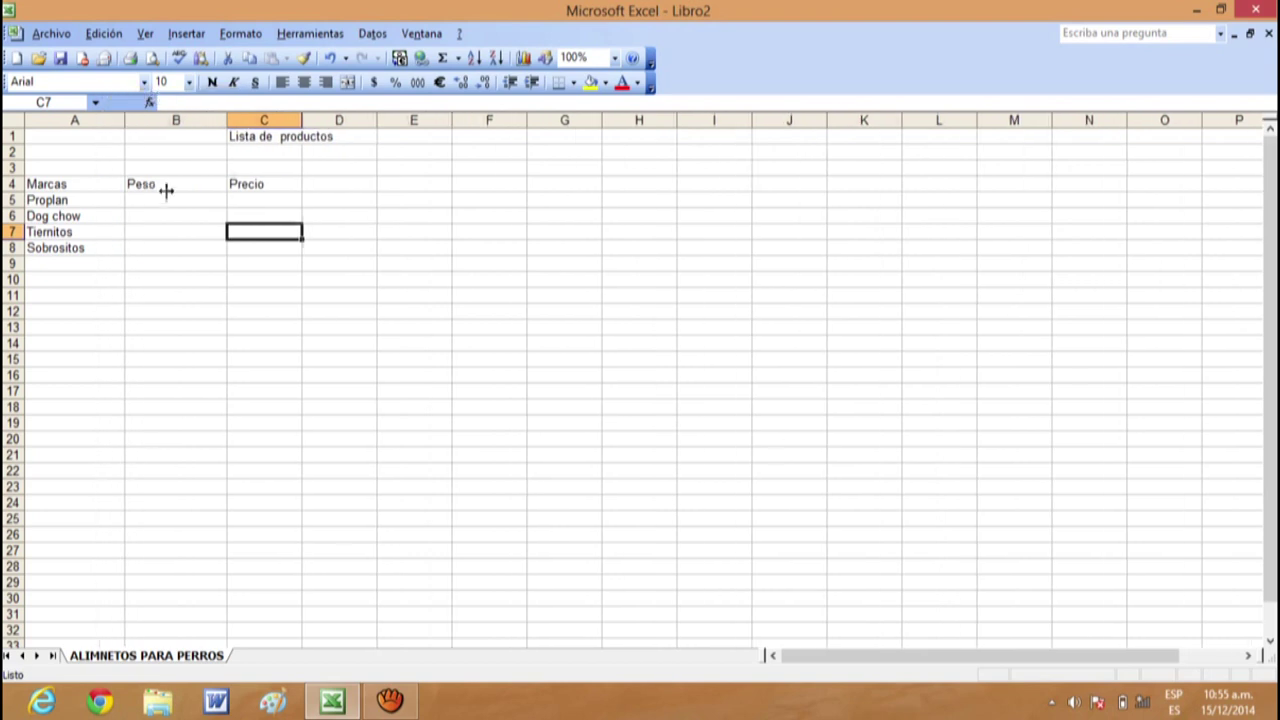
drag(226, 120, 207, 120)
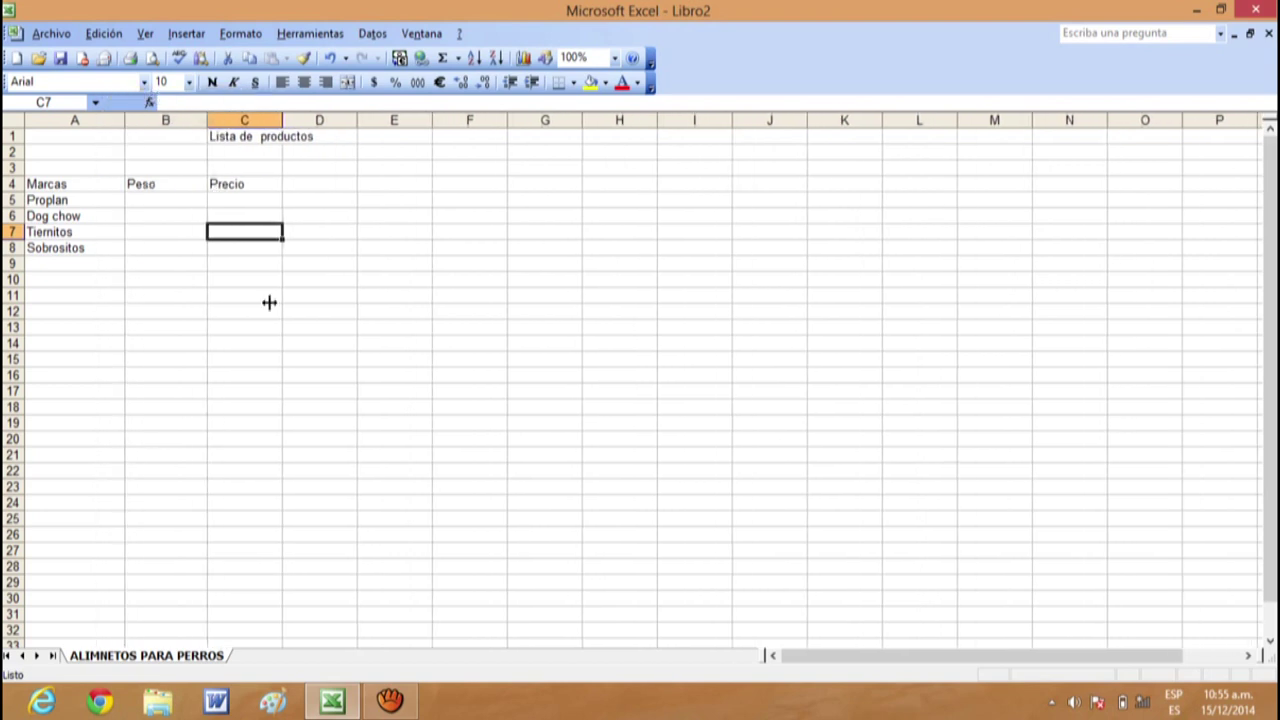
click(268, 308)
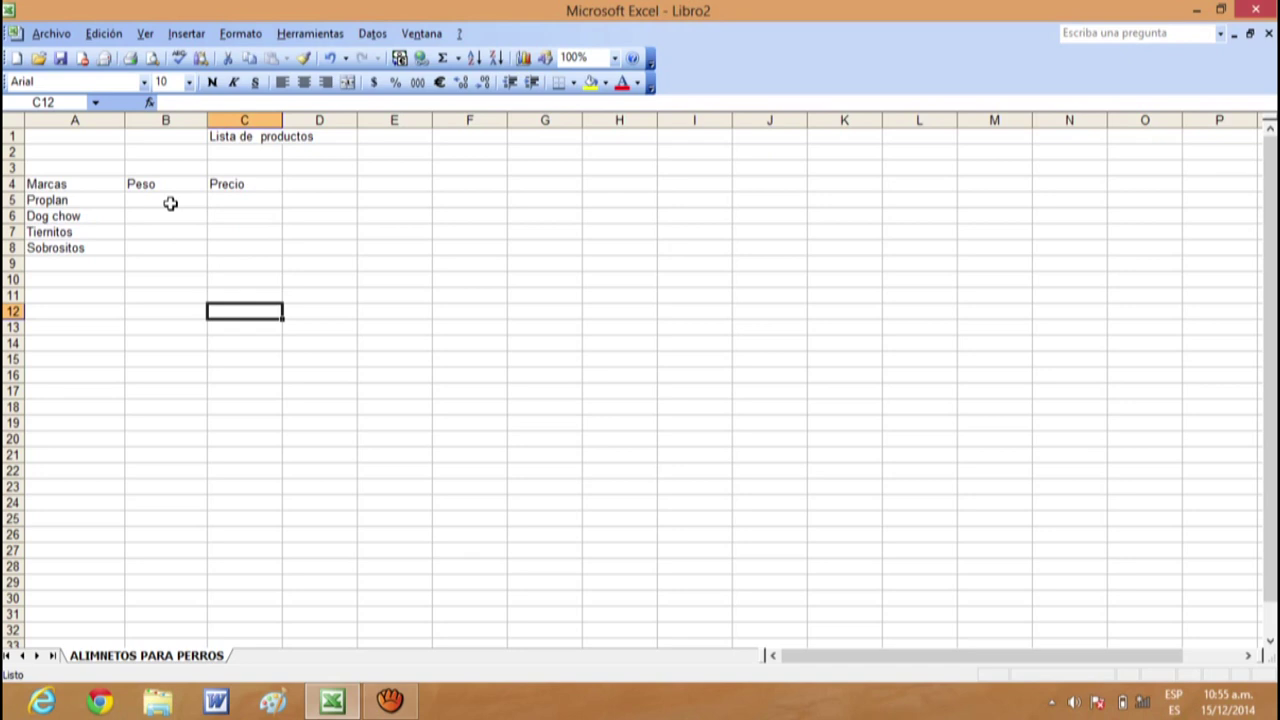
Enter the weights 15, 21, 21 and 21 in cells B5 to B8
click(169, 203)
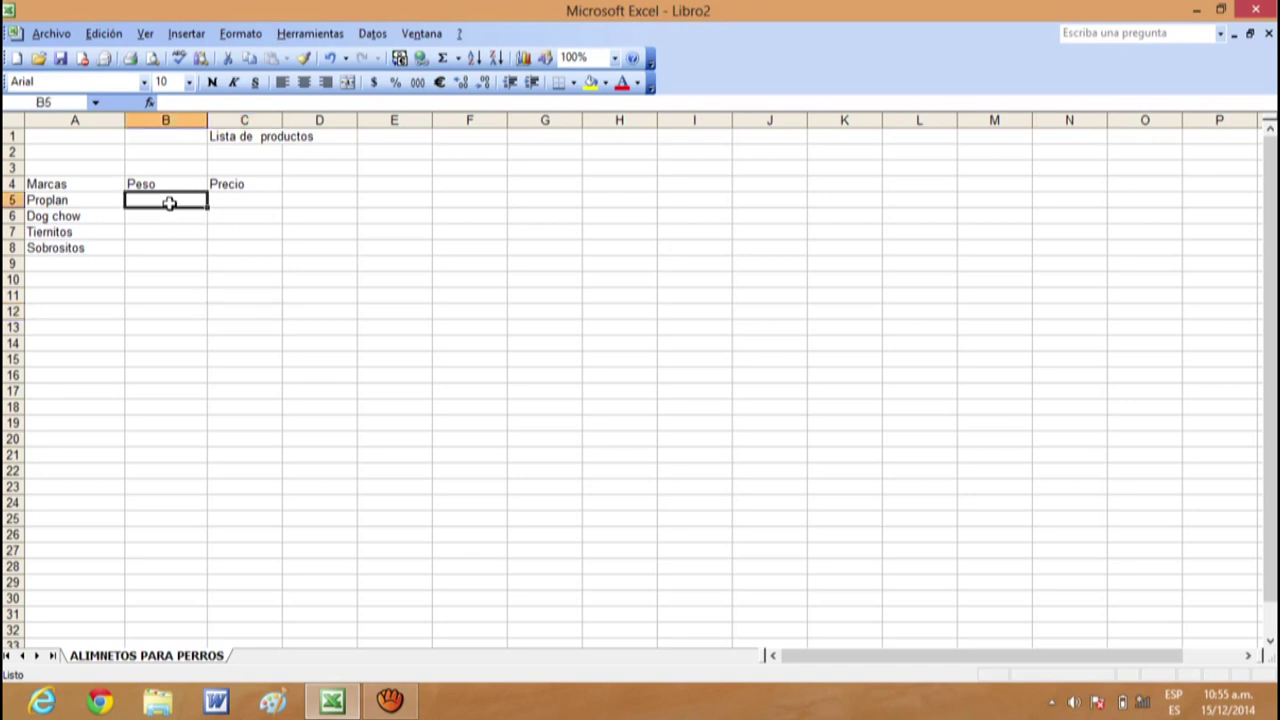
text(15)
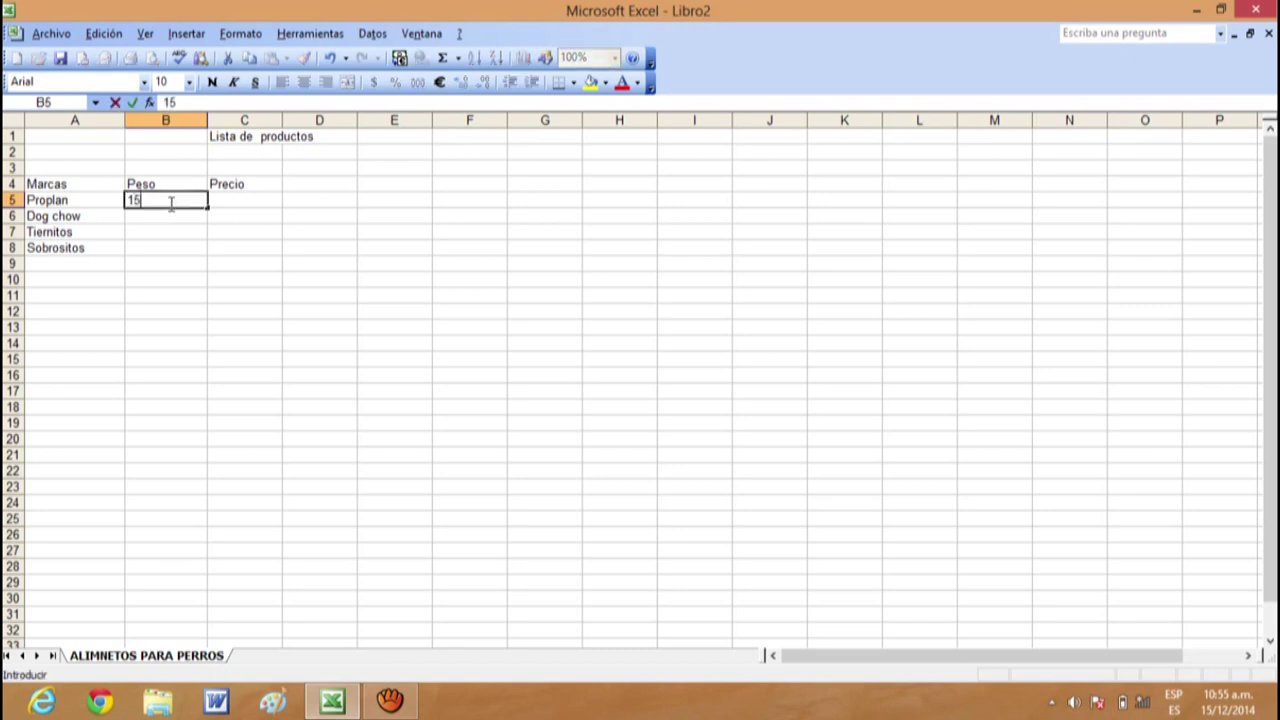
key(Return)
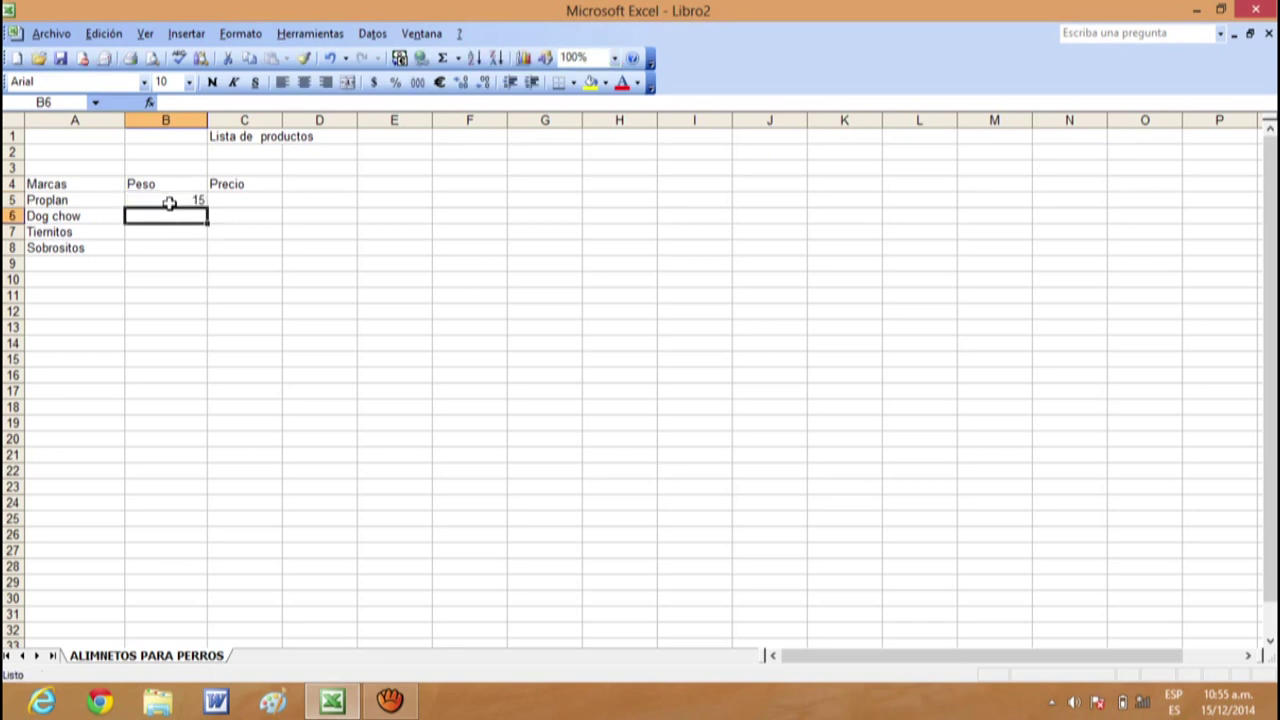
text(21)
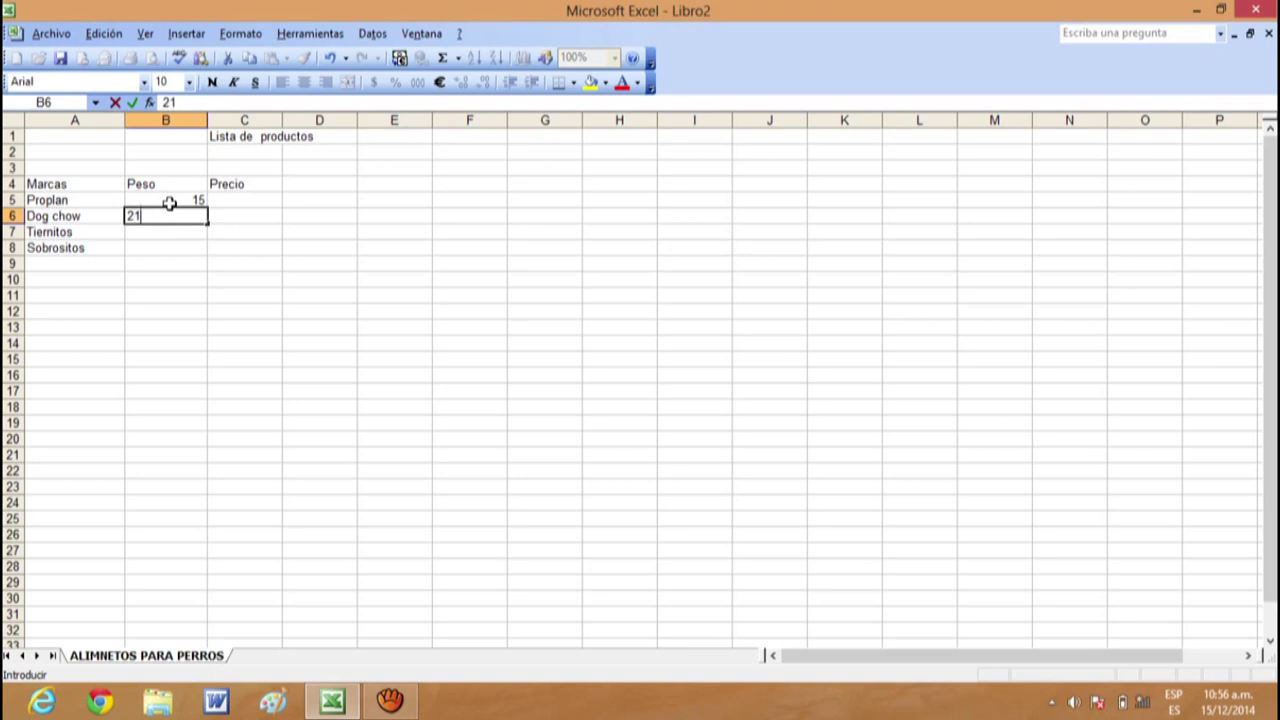
key(Return)
text(21)
key(Return)
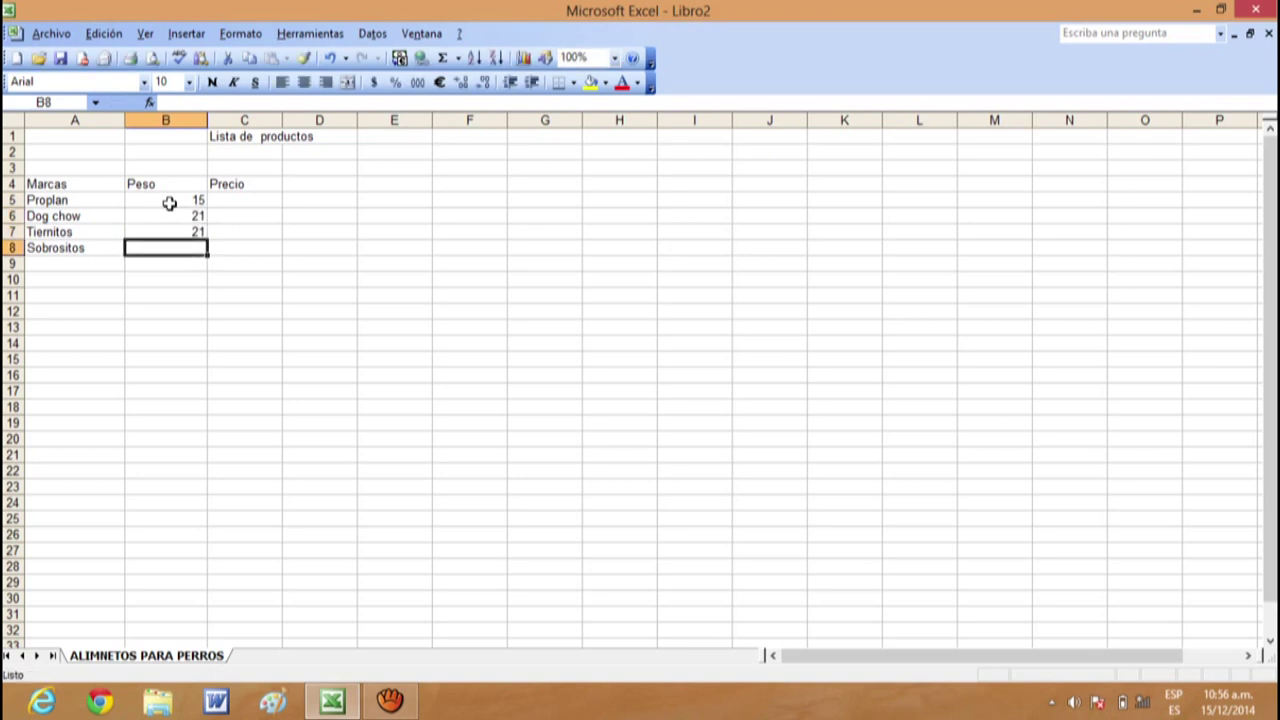
text(21)
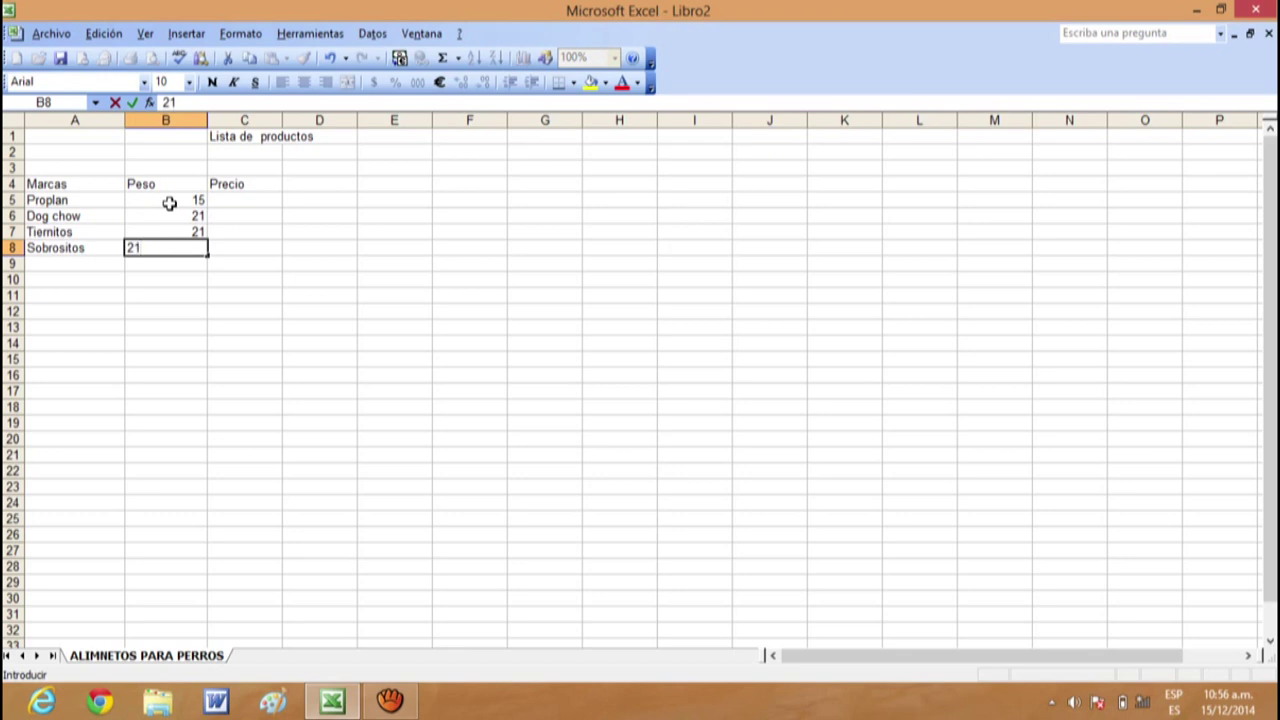
key(Return)
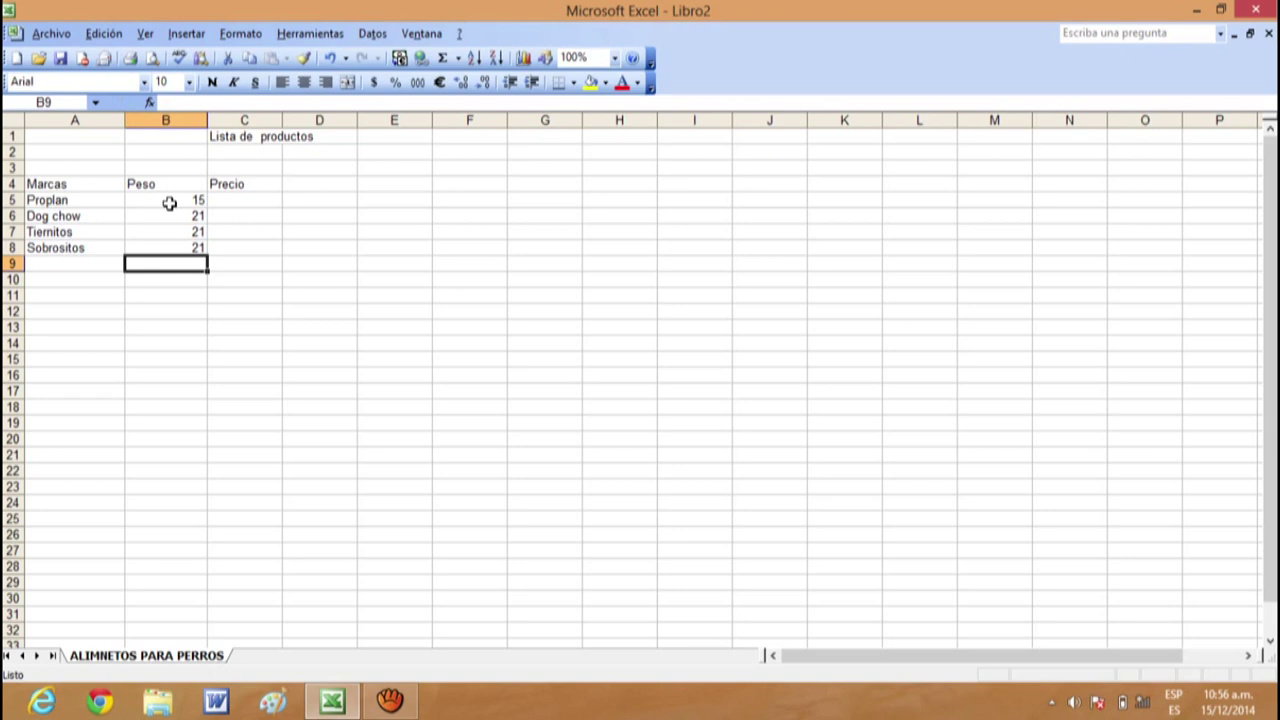
click(222, 201)
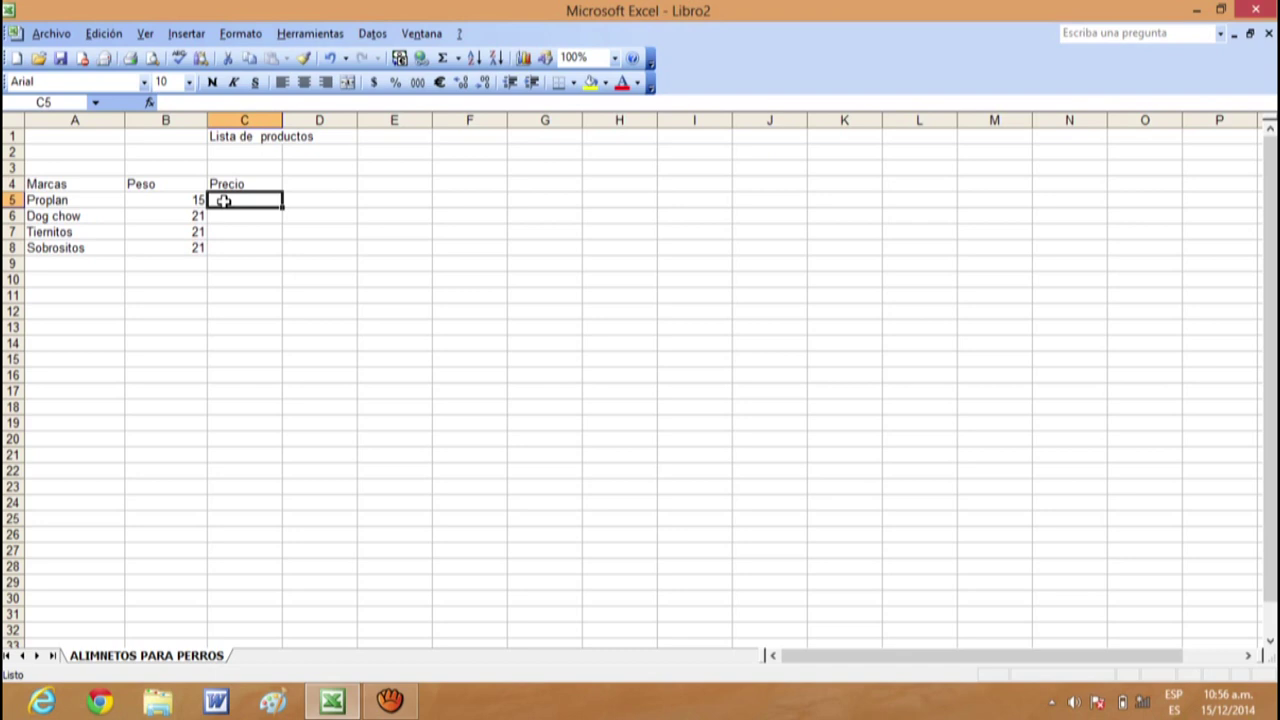
Enter the prices 40, 25, 23 and 20 in C5 to C8, fixing the 4o typo
click(192, 199)
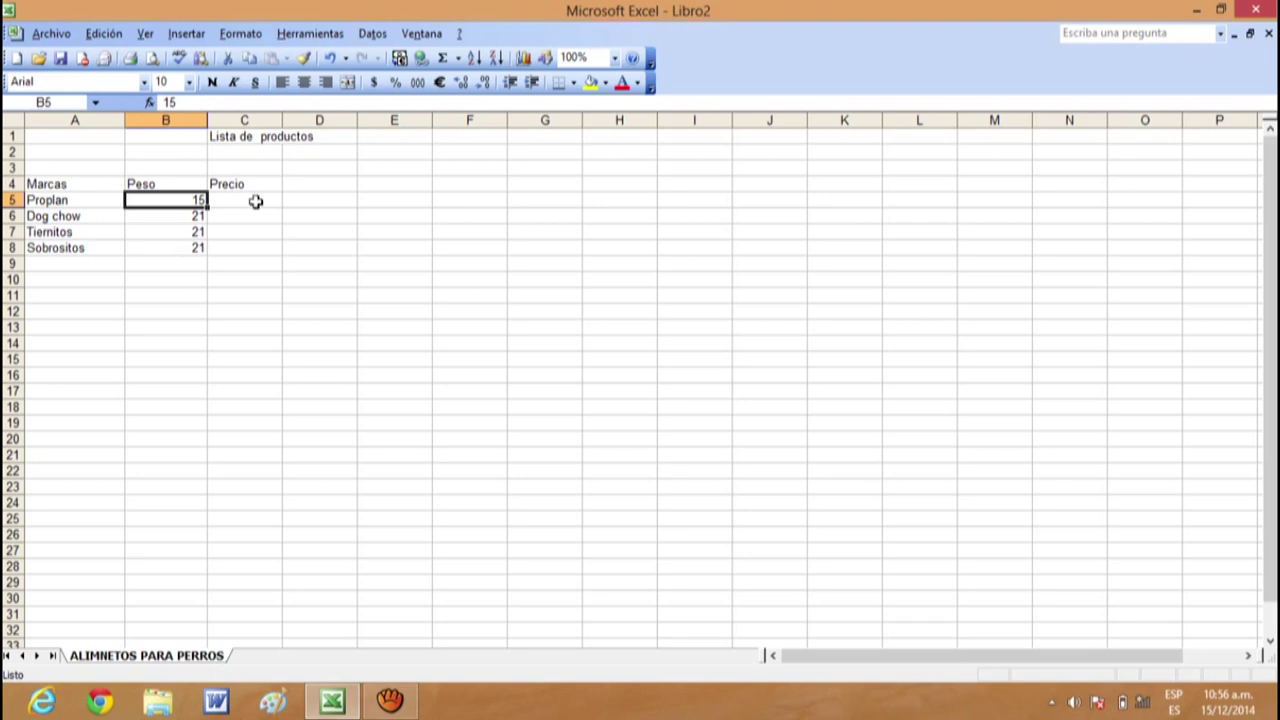
click(246, 201)
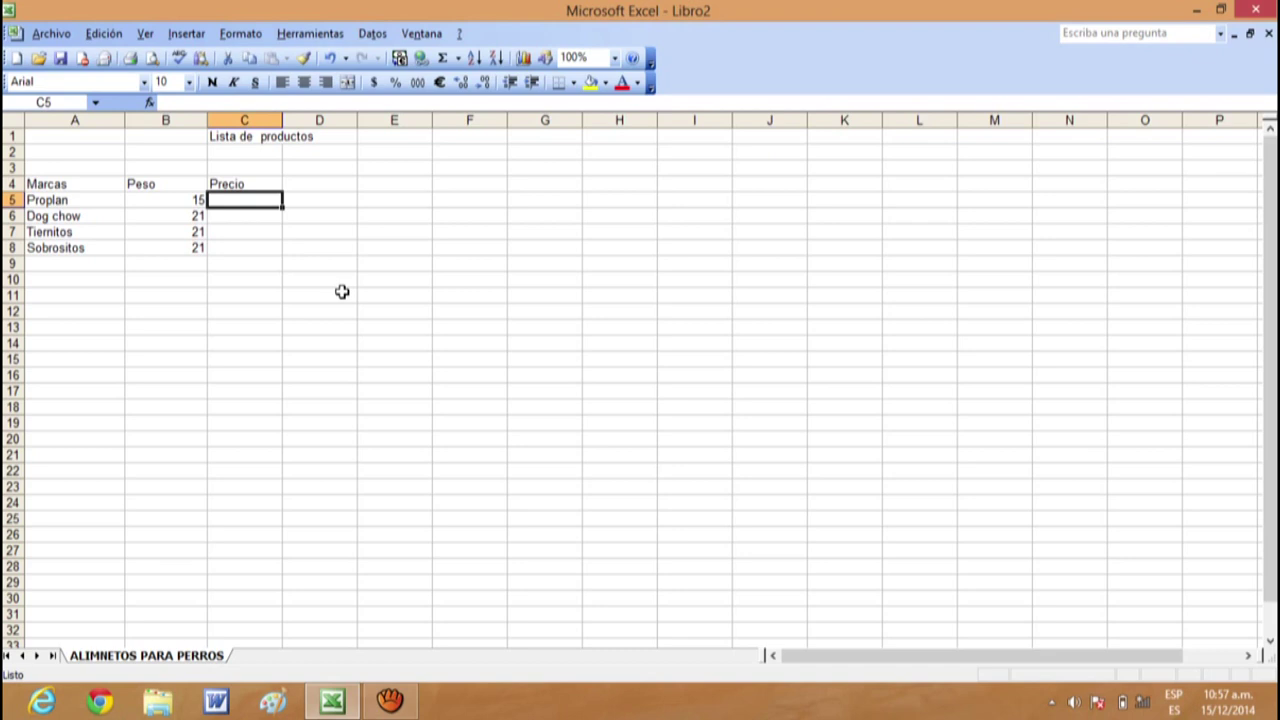
text(4o)
key(BackSpace)
text(0)
key(Return)
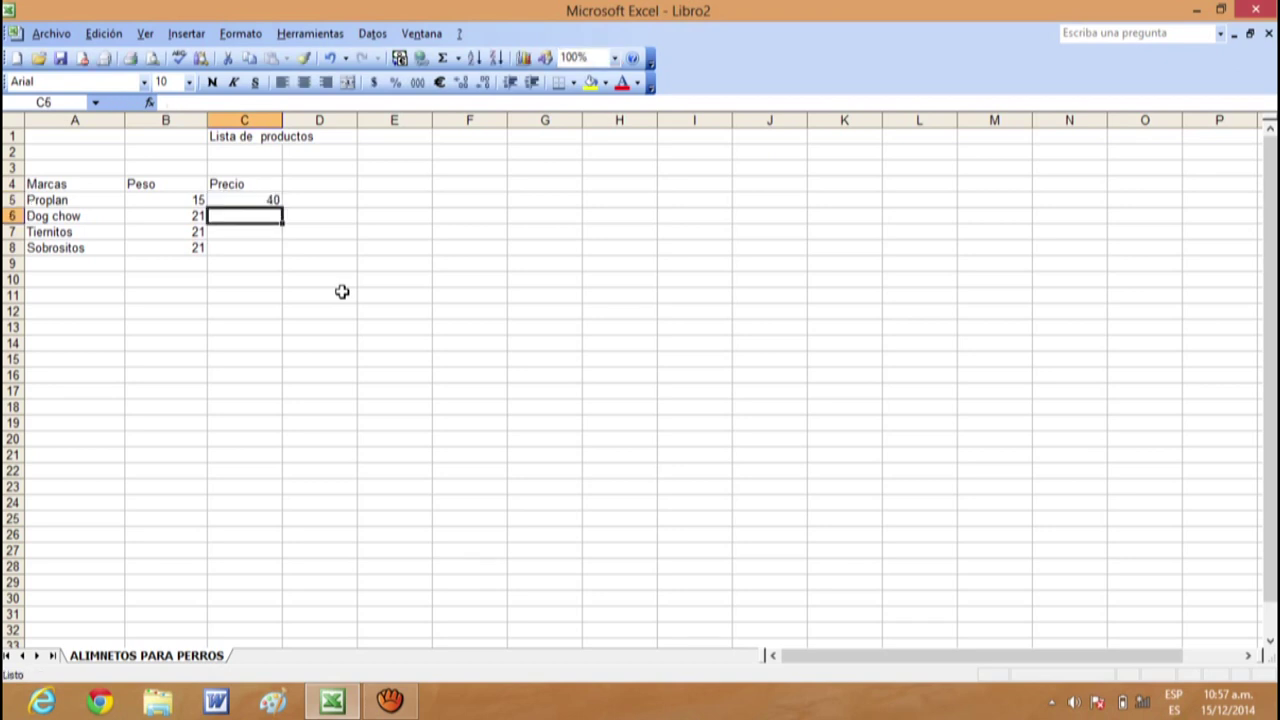
text(25)
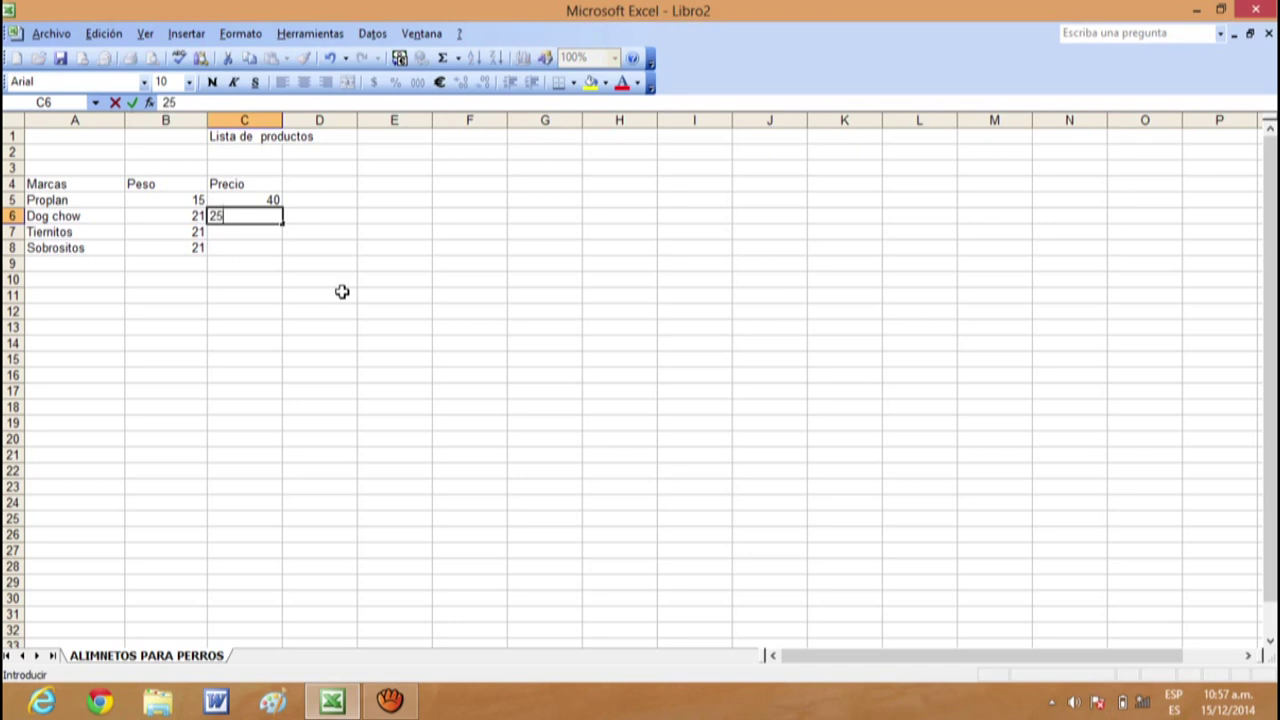
key(Return)
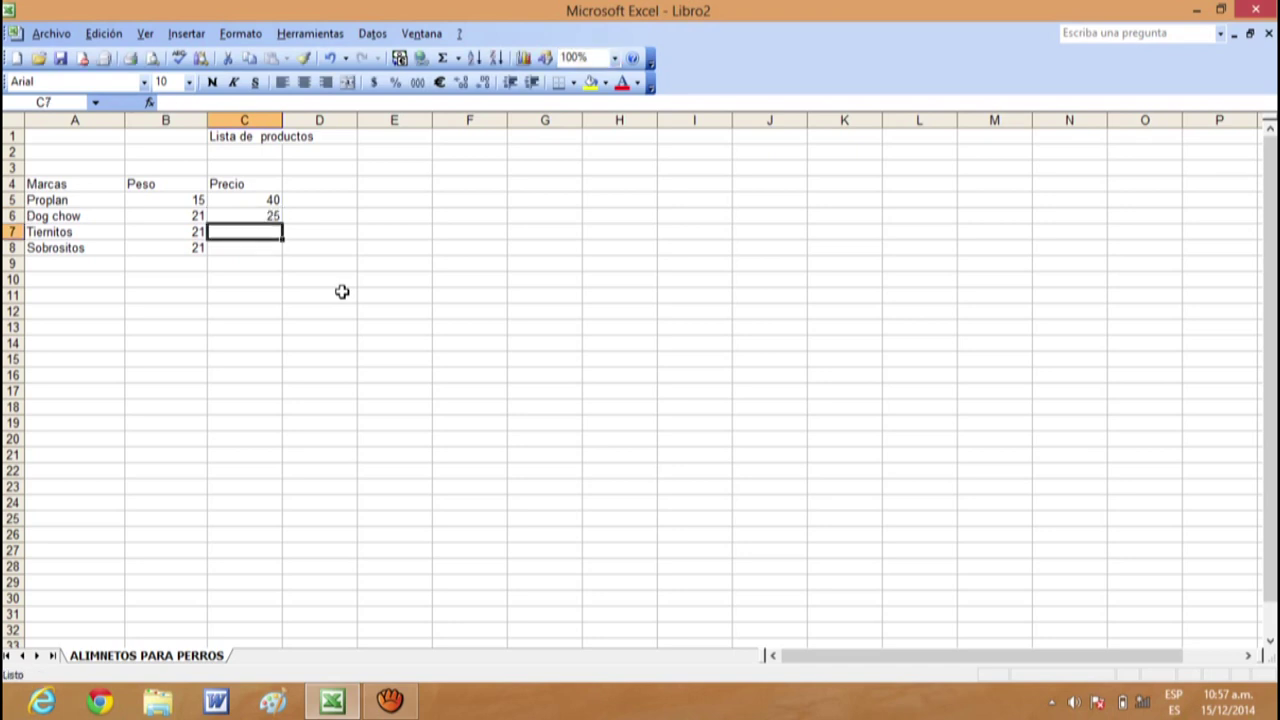
text(23)
key(Return)
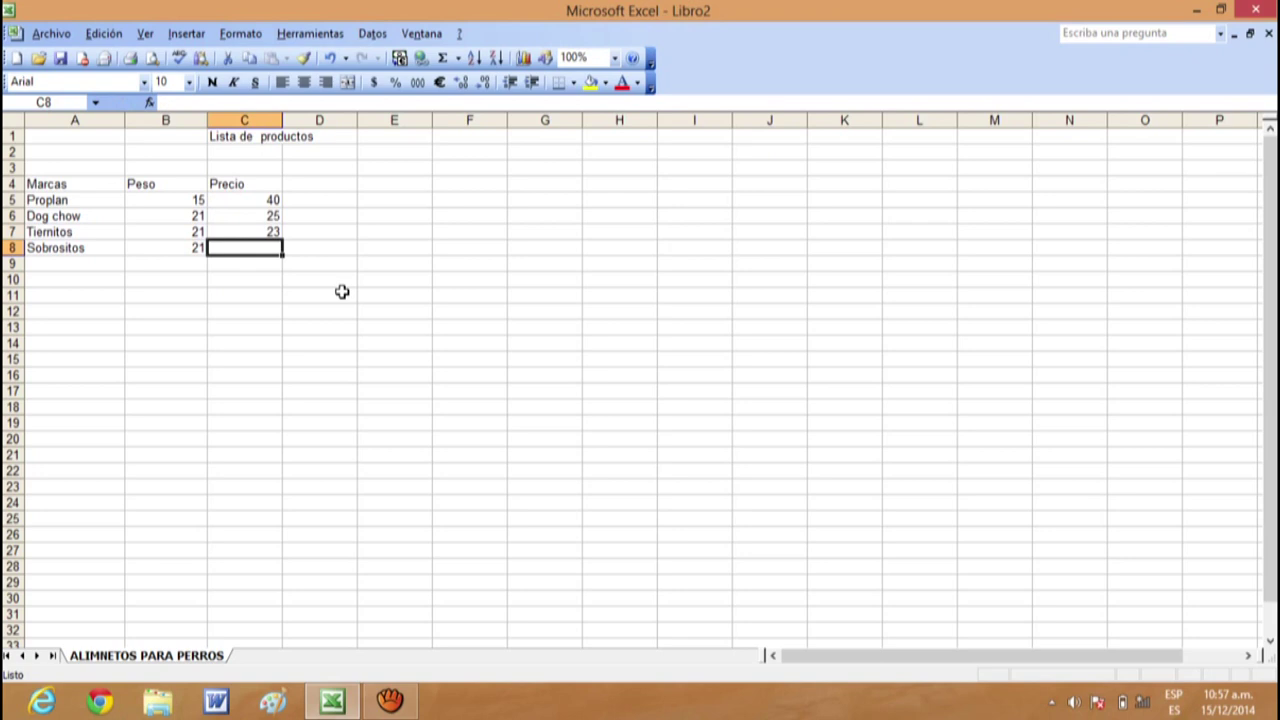
text(20)
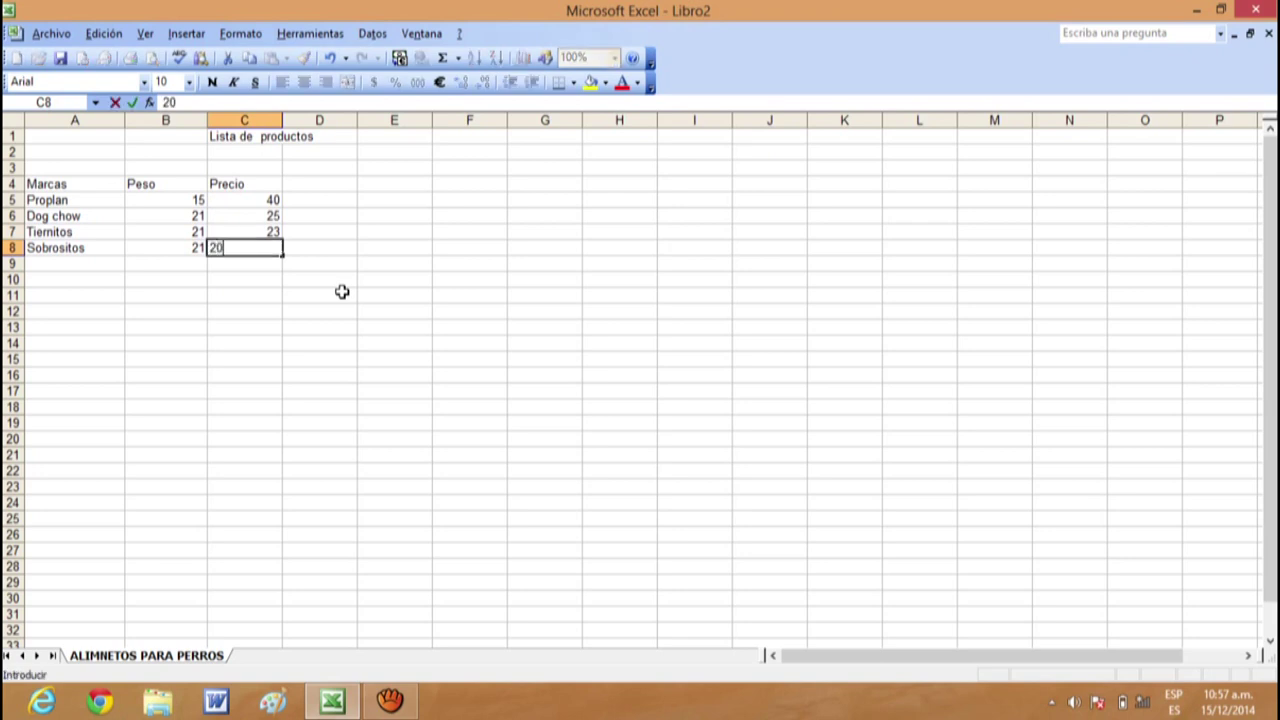
key(Return)
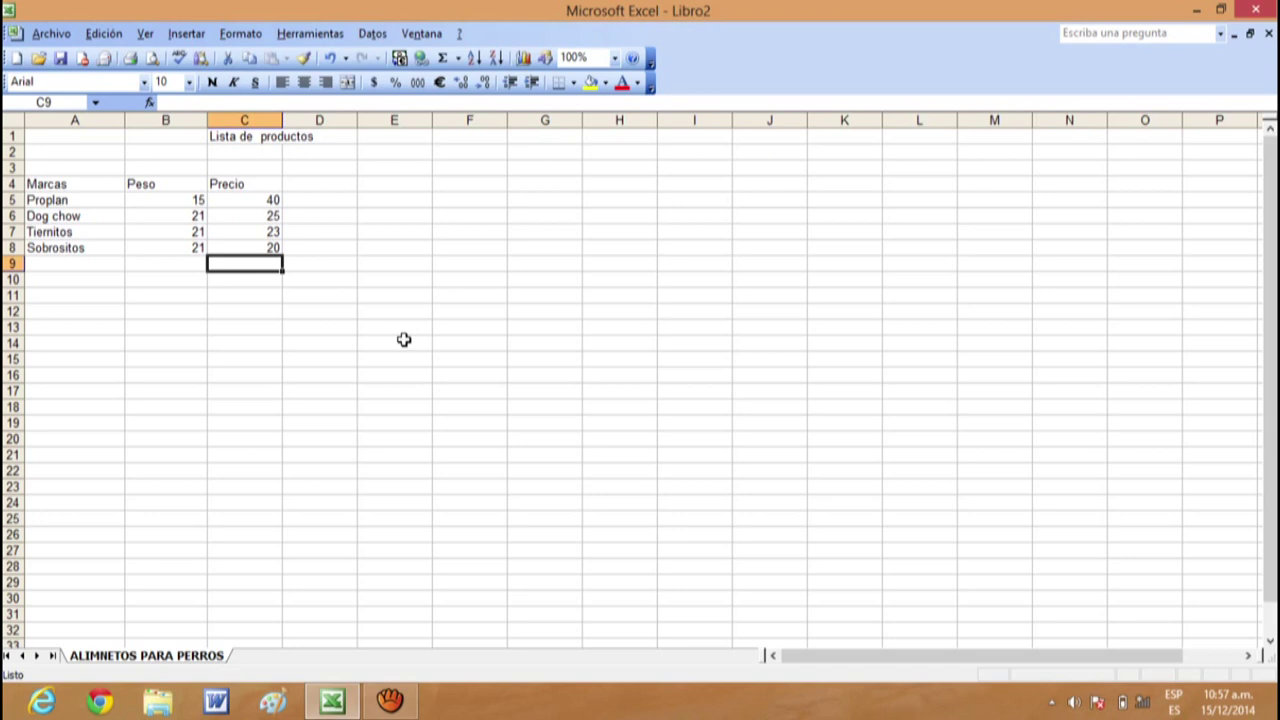
Type the heading Importe into cell D4, beside Precio
click(248, 188)
click(176, 184)
click(336, 184)
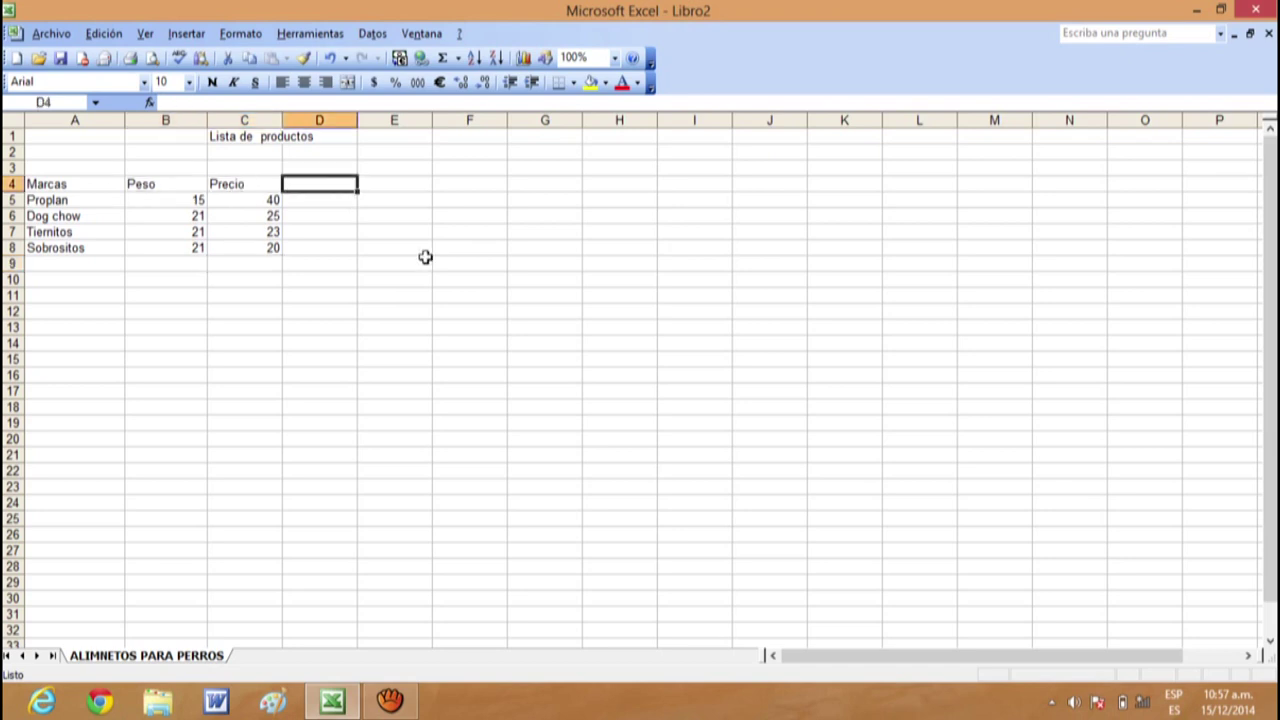
key(Caps_Lock)
text(I)
key(Caps_Lock)
text(mporte)
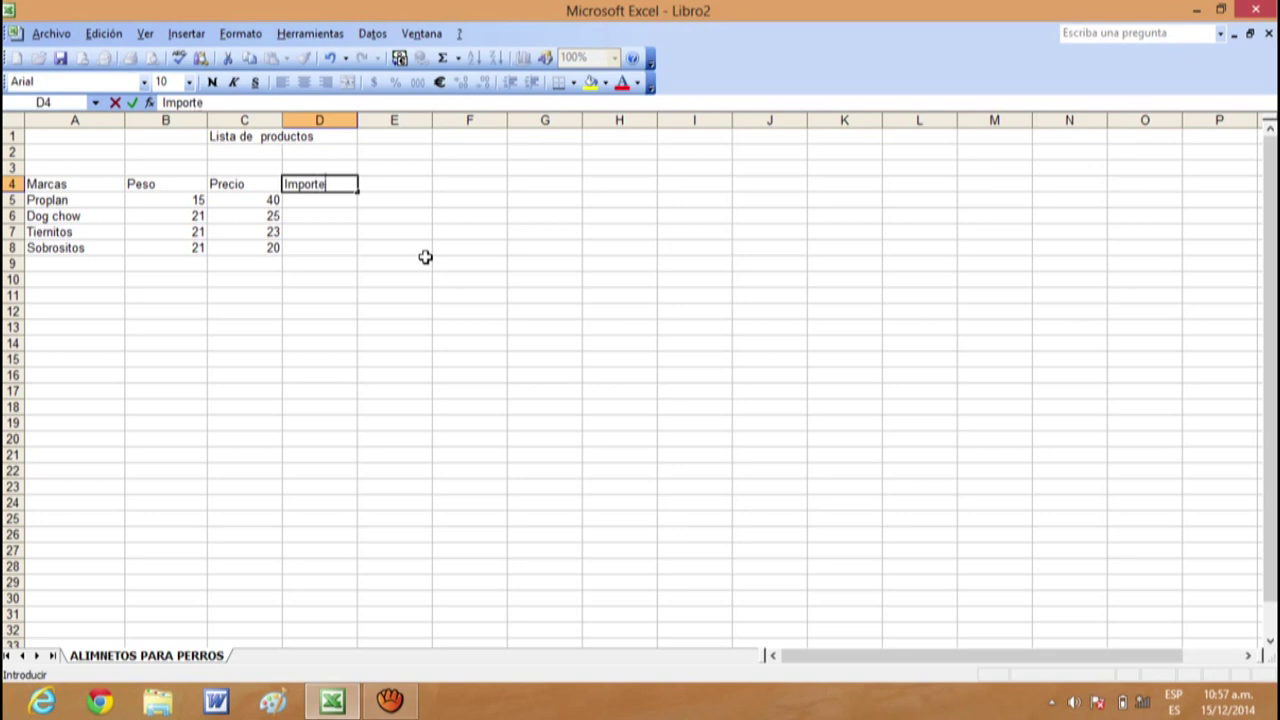
key(Return)
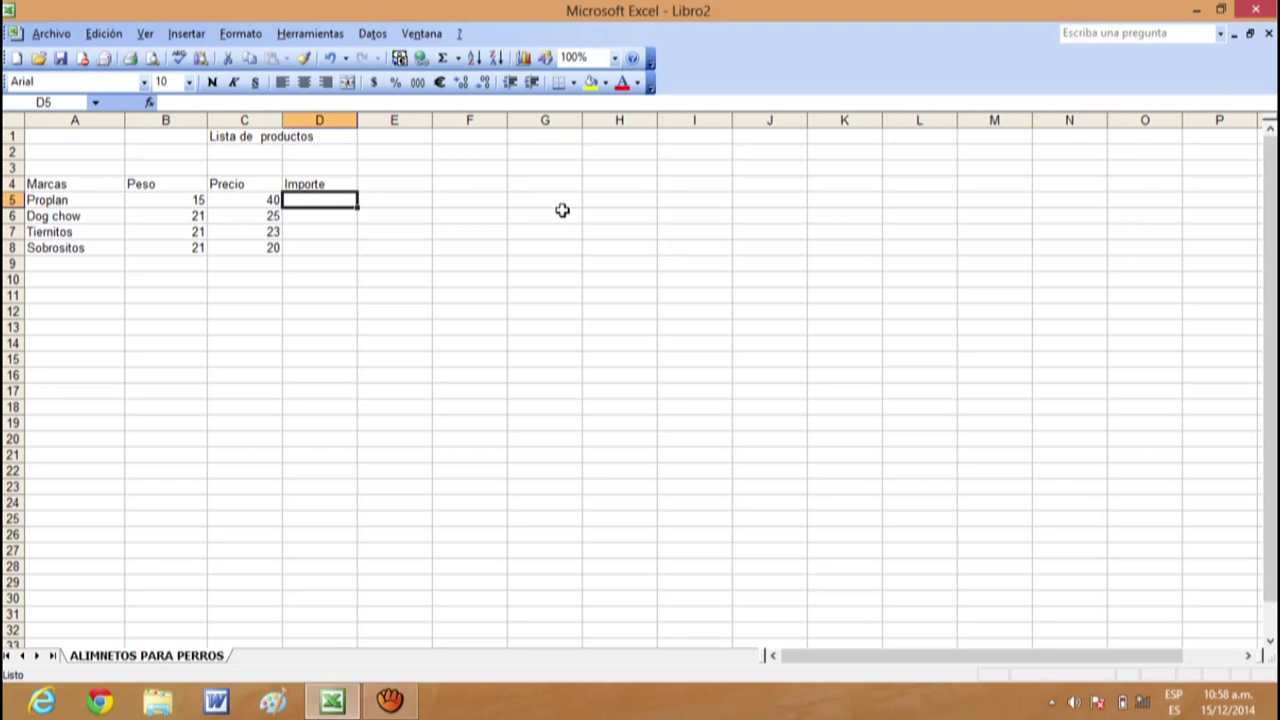
Enter an equals sign in D5 and reopen it in the formula bar for editing
text(=)
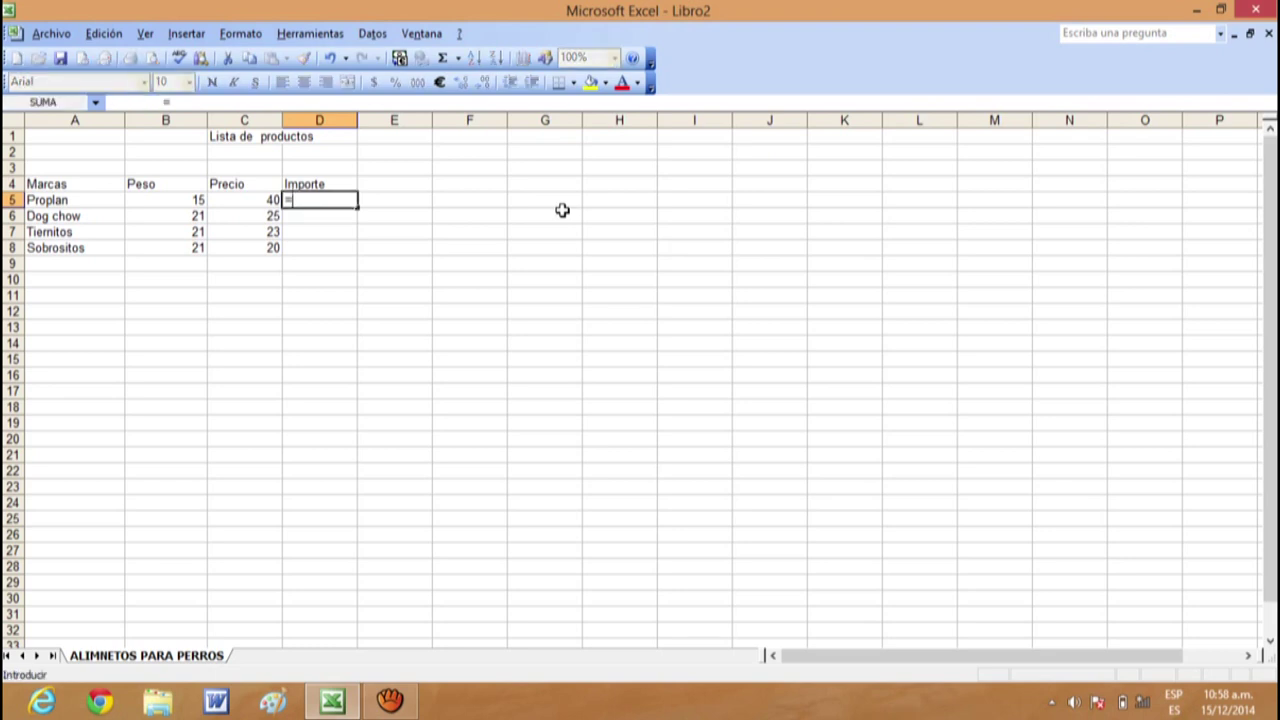
key(Return)
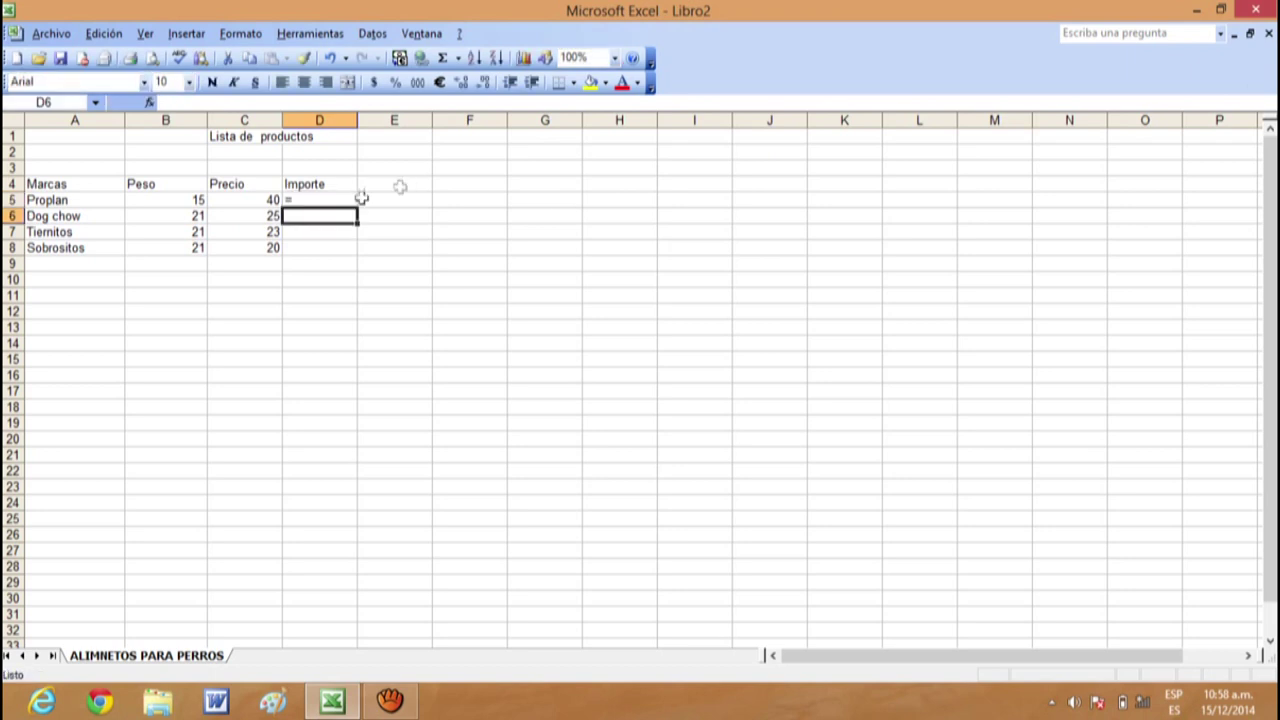
click(322, 201)
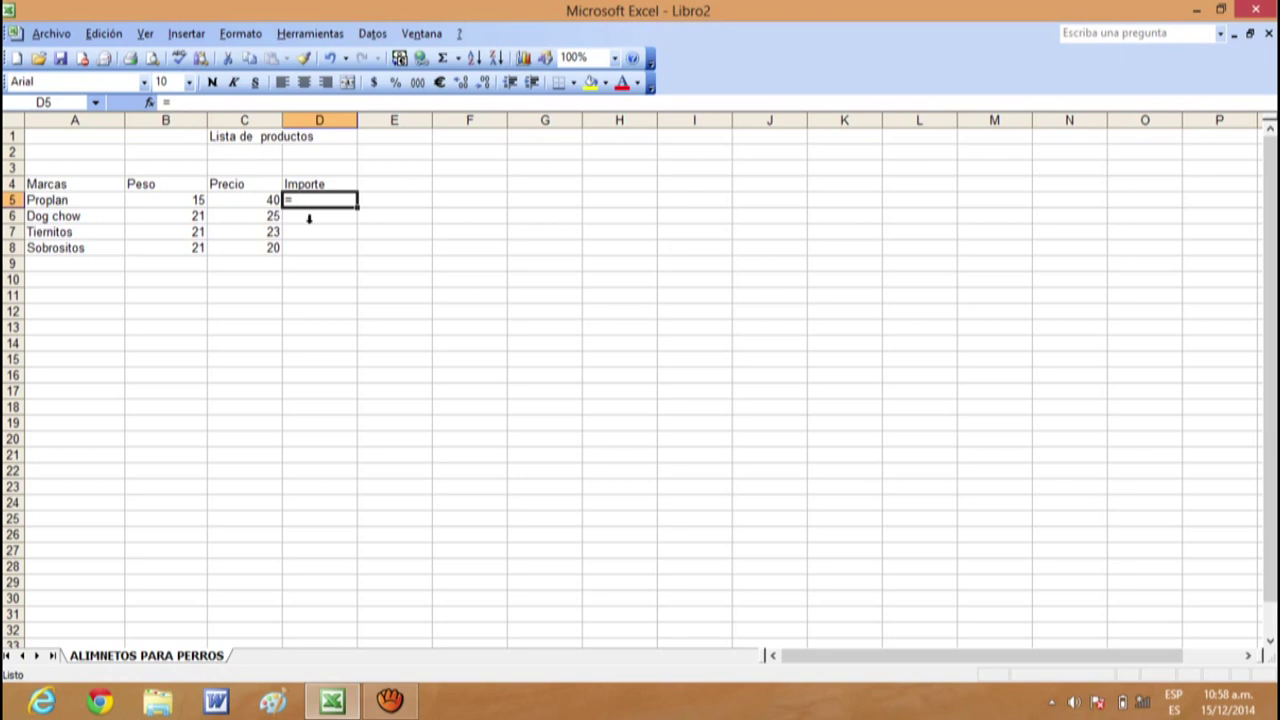
click(188, 102)
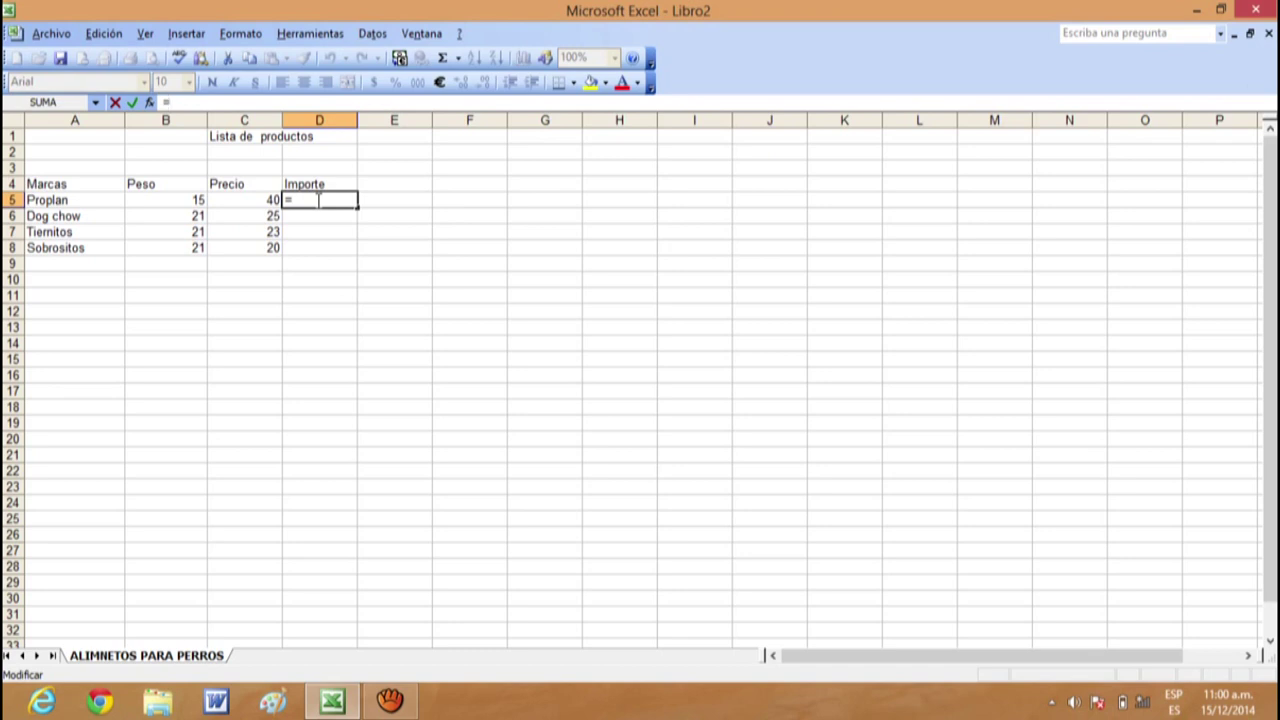
Complete D5 as =suma(15+40), removing stray characters, and commit the formula
text(suma)
text(()
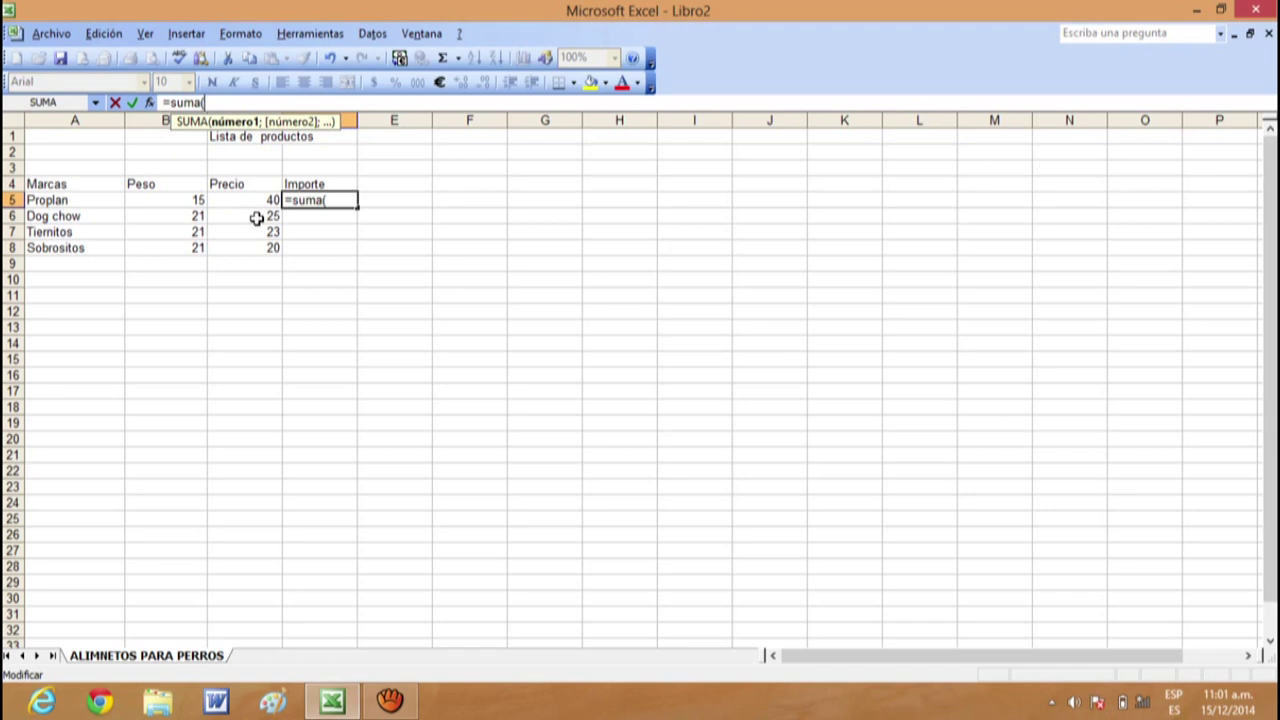
text(15)
text(*)
key(BackSpace)
text(Ñ)
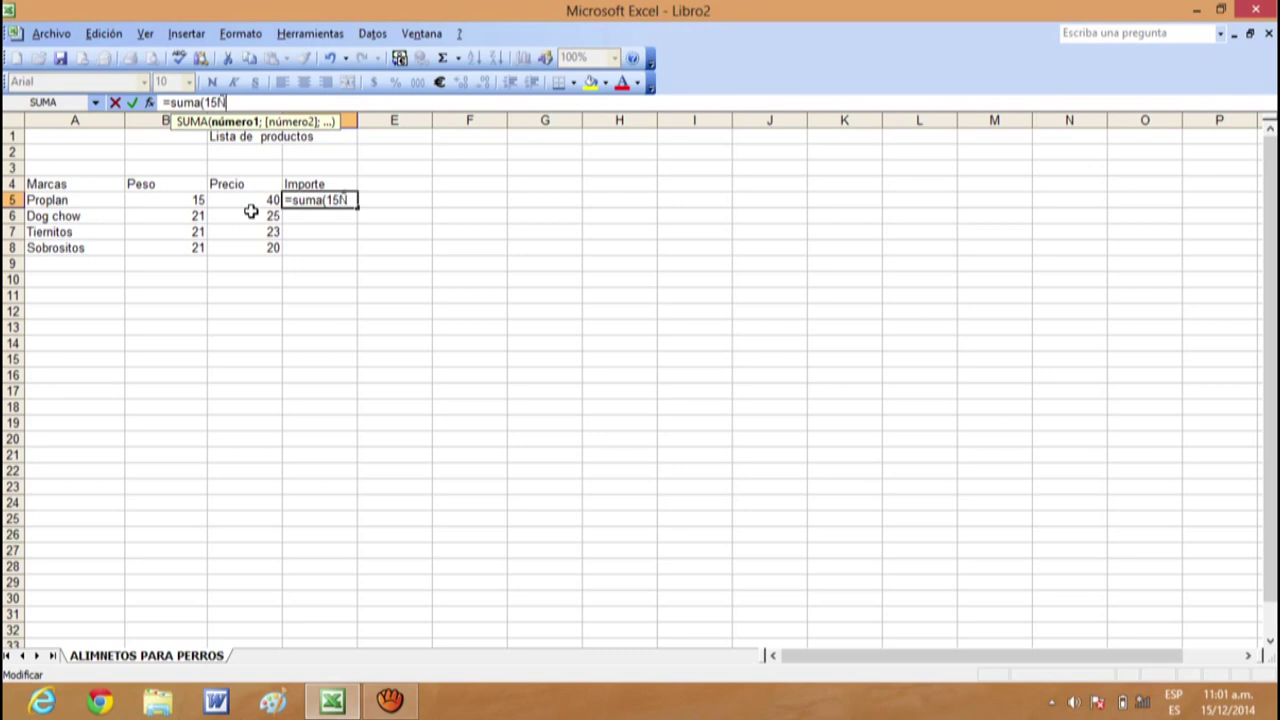
key(BackSpace)
text(ñ)
key(BackSpace)
text(+)
text(4)
text(0)
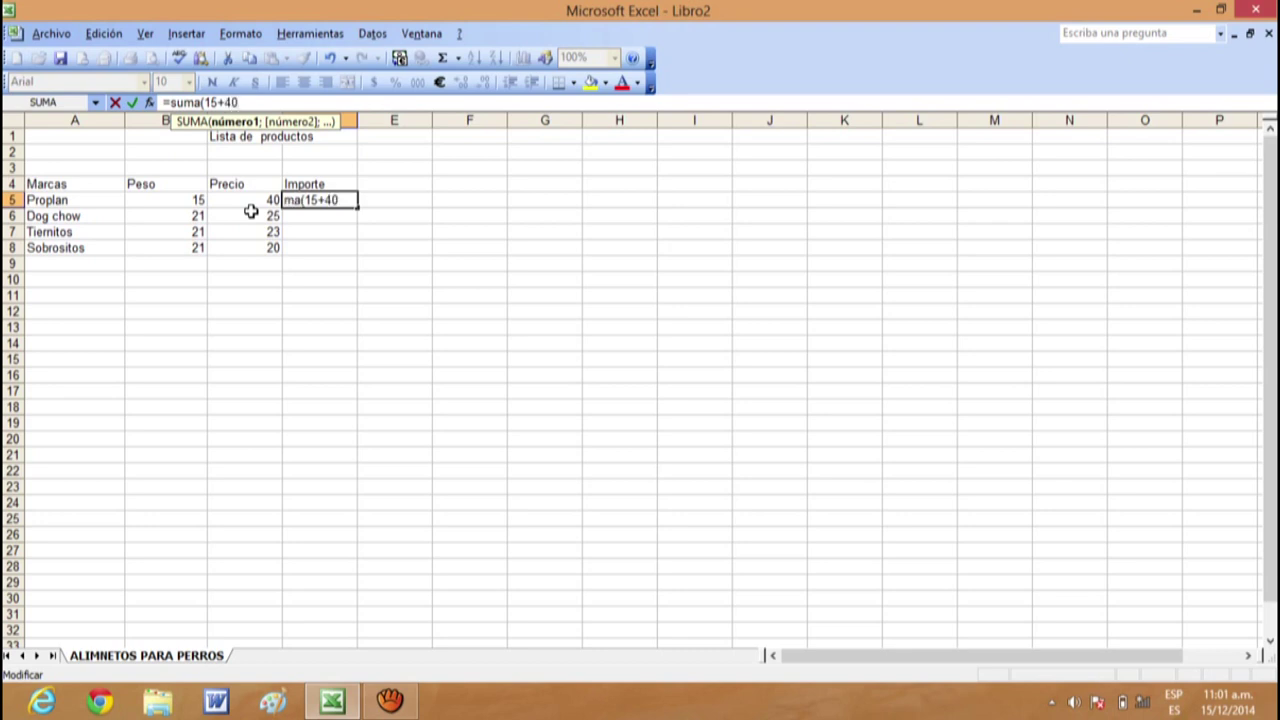
text())
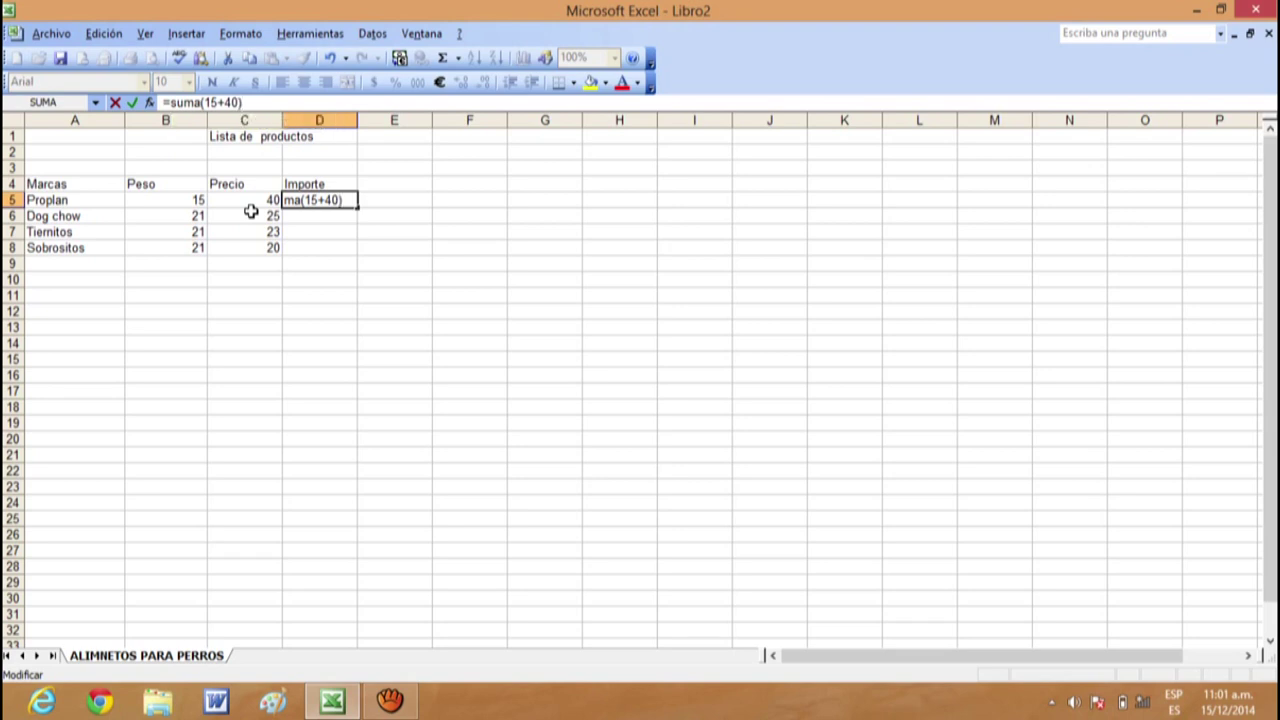
key(Return)
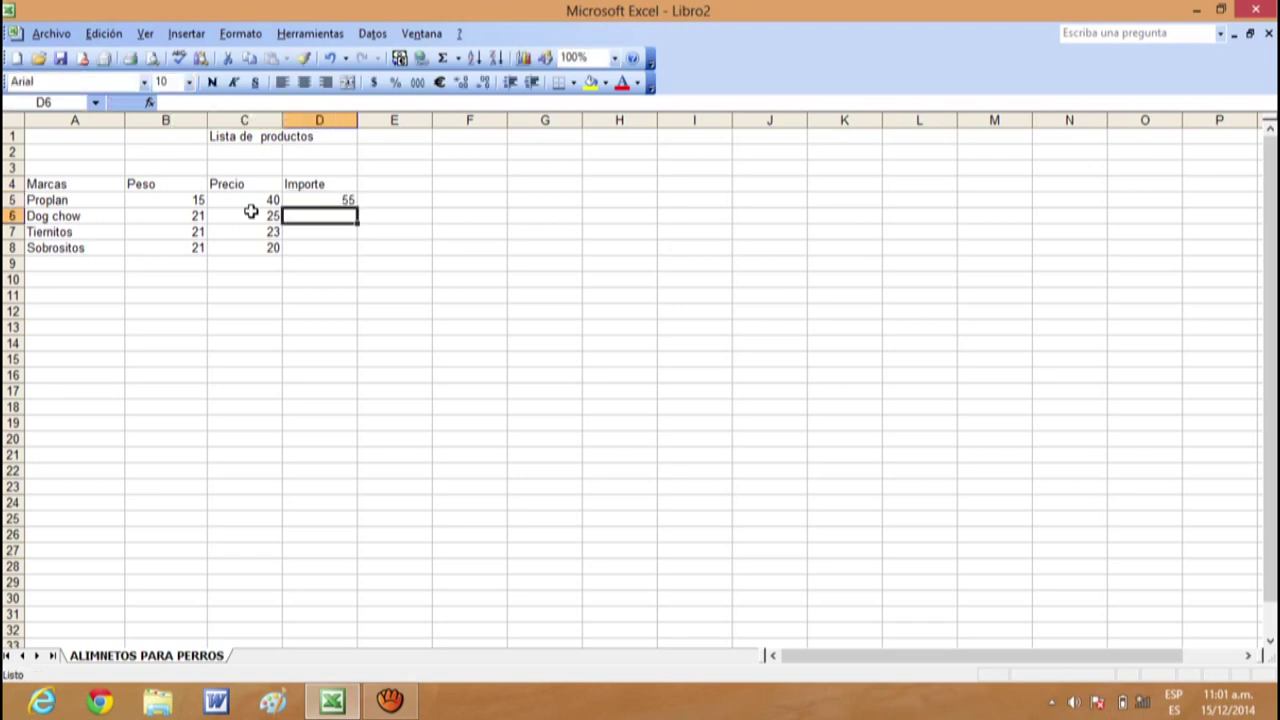
click(320, 200)
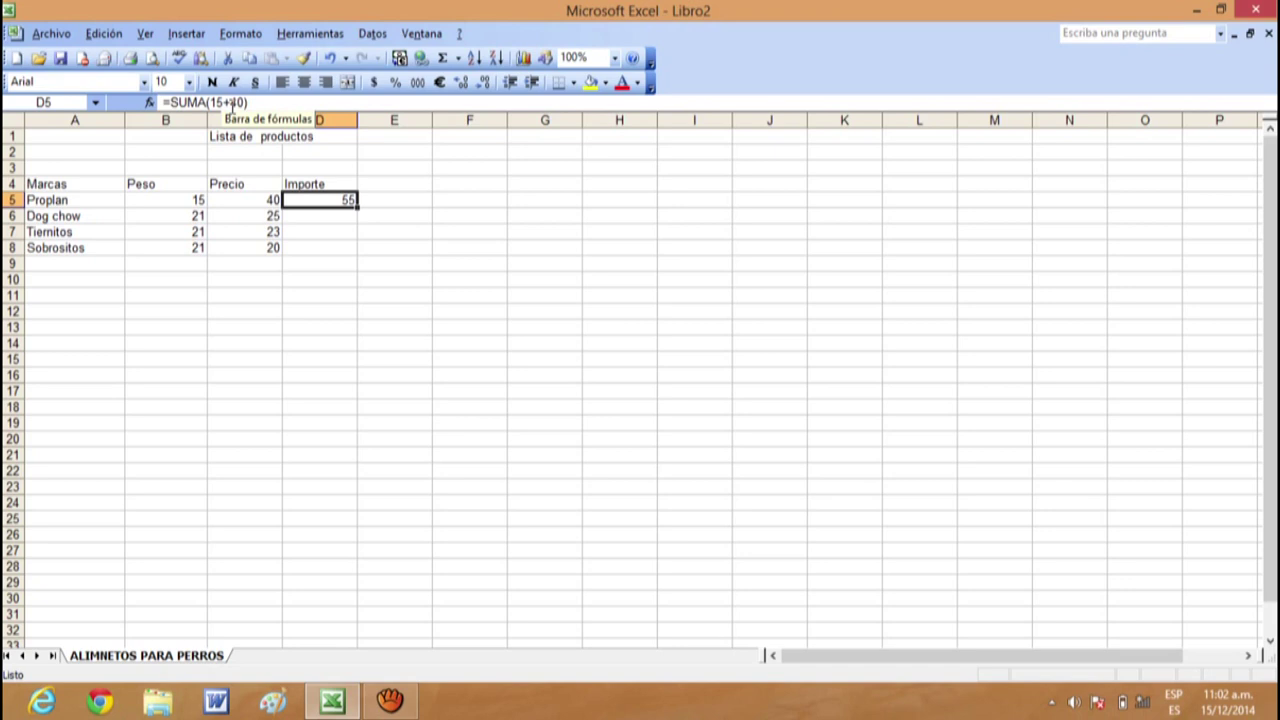
Replace 15+40 with the cell references B5+C5 in D5's SUMA formula
click(245, 102)
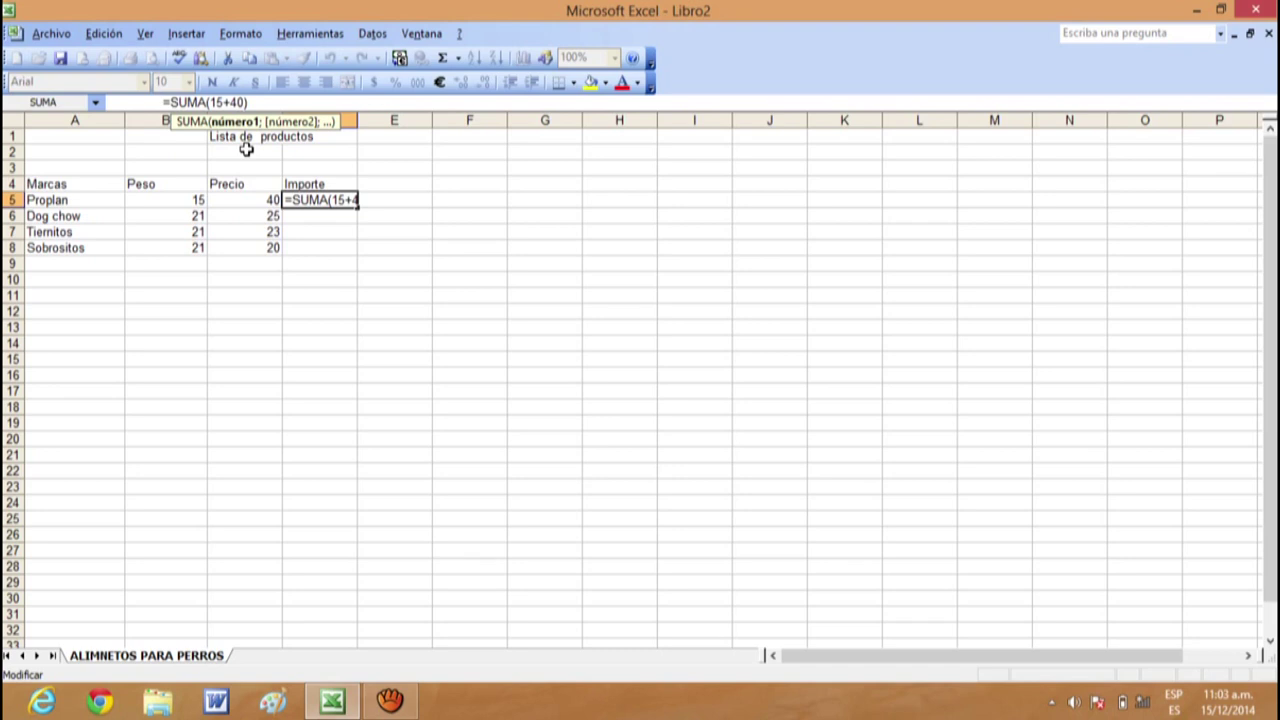
key(BackSpace)
key(BackSpace)
key(BackSpace)
key(BackSpace)
key(BackSpace)
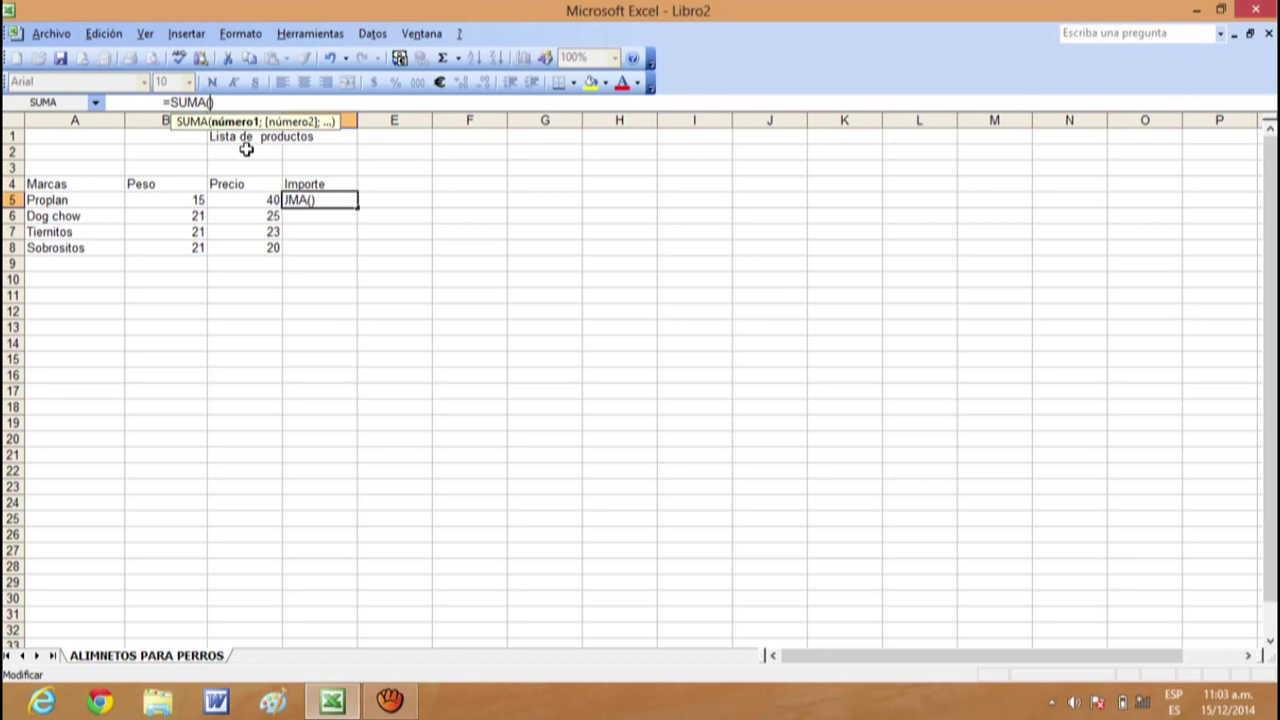
key(Caps_Lock)
text(B5)
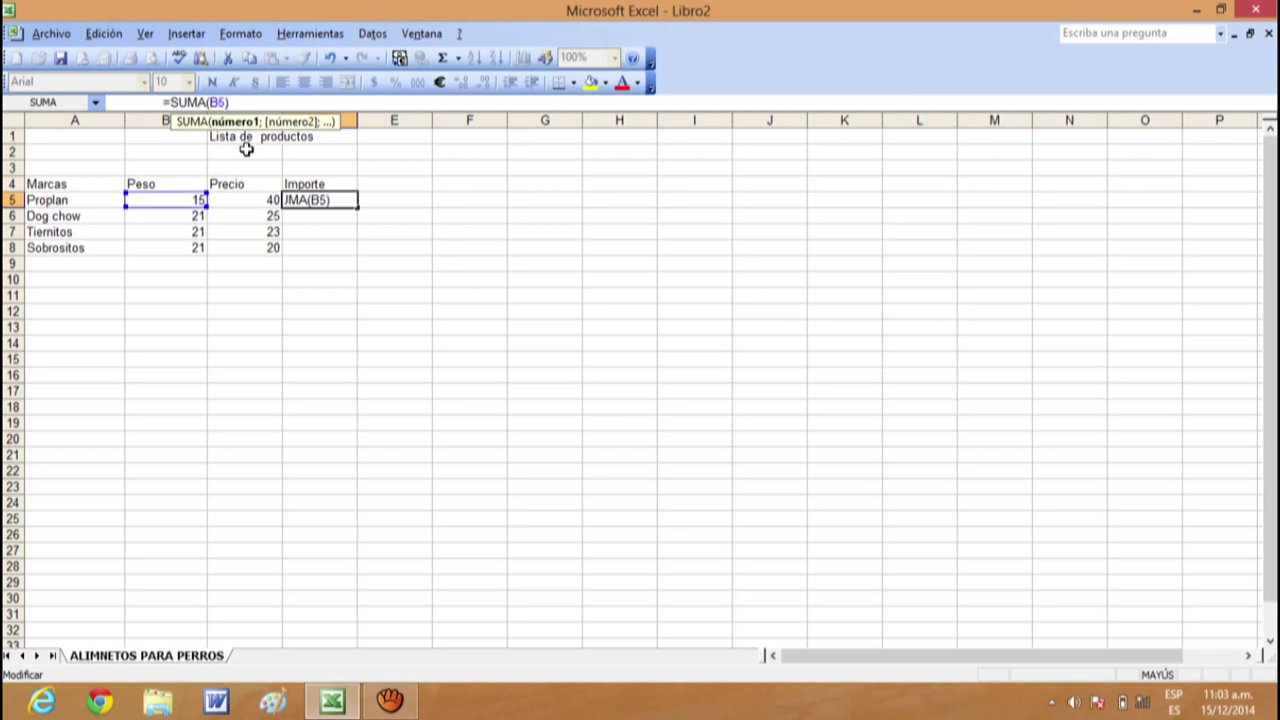
text(+)
key(Caps_Lock)
text(c)
key(BackSpace)
key(Caps_Lock)
text(C)
text(5)
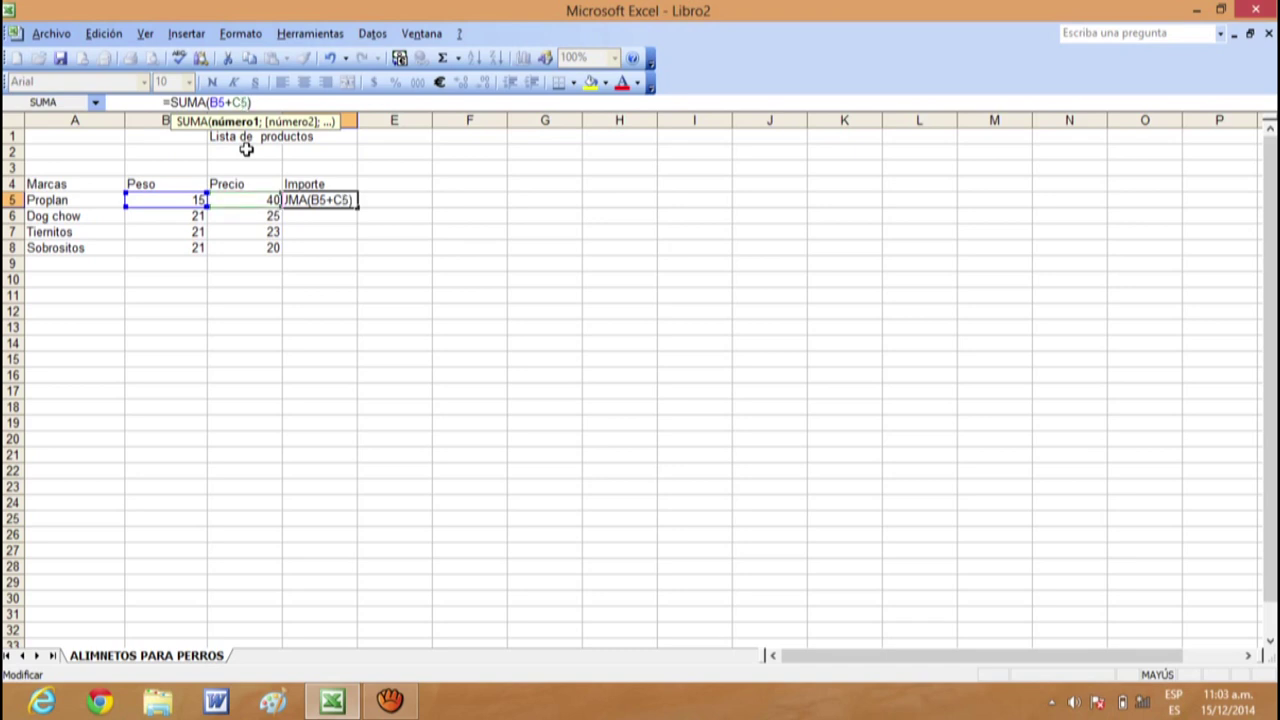
key(Return)
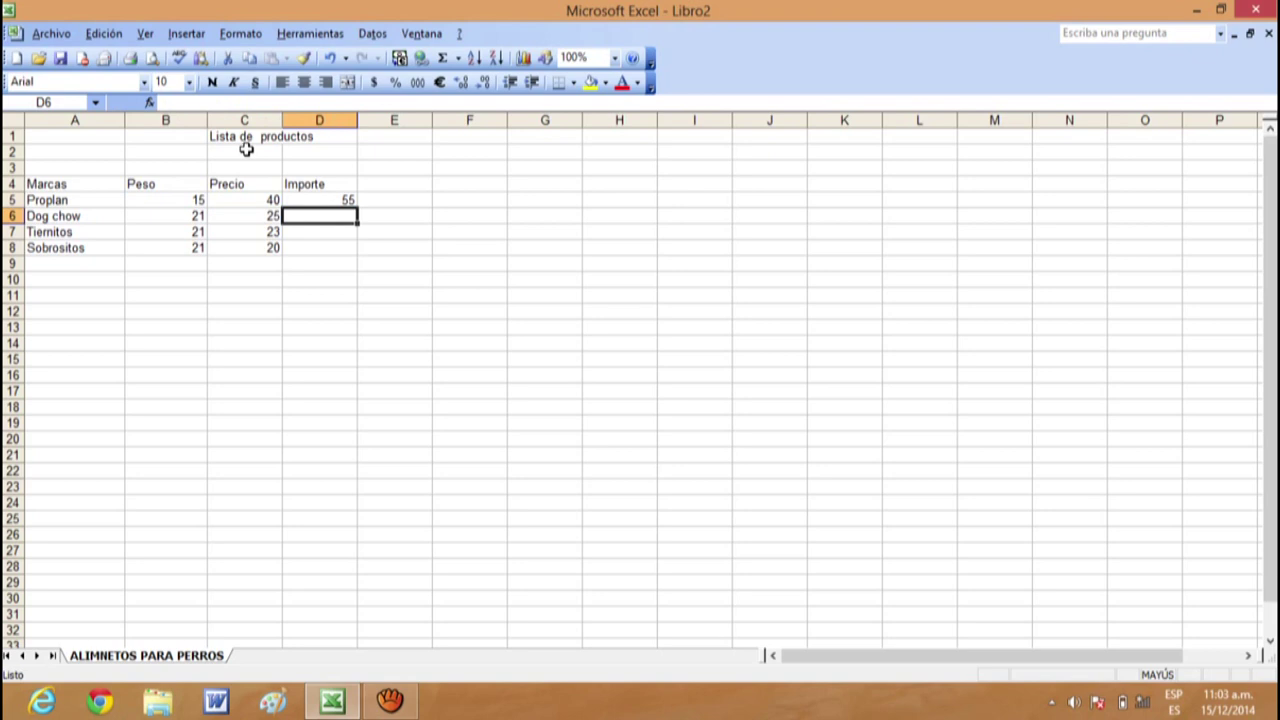
Change Proplan's price in C5 to 45, then to 30, so D5 recalculates
click(178, 200)
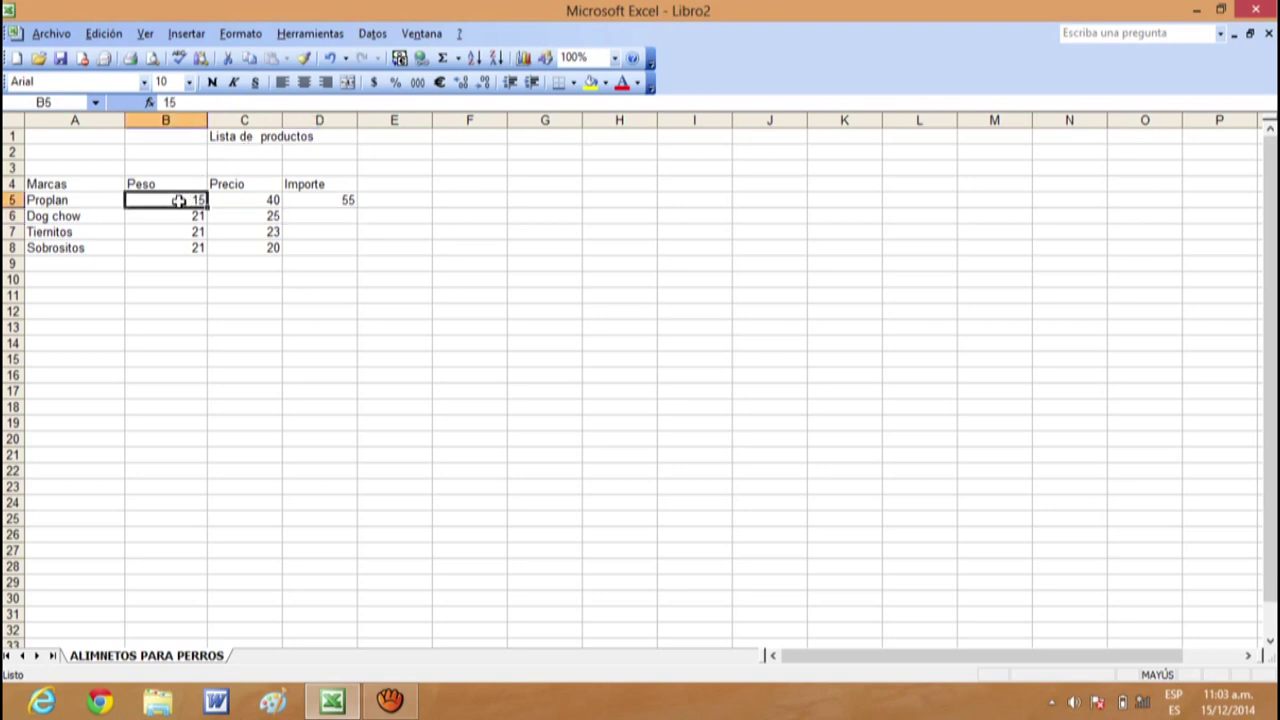
click(250, 200)
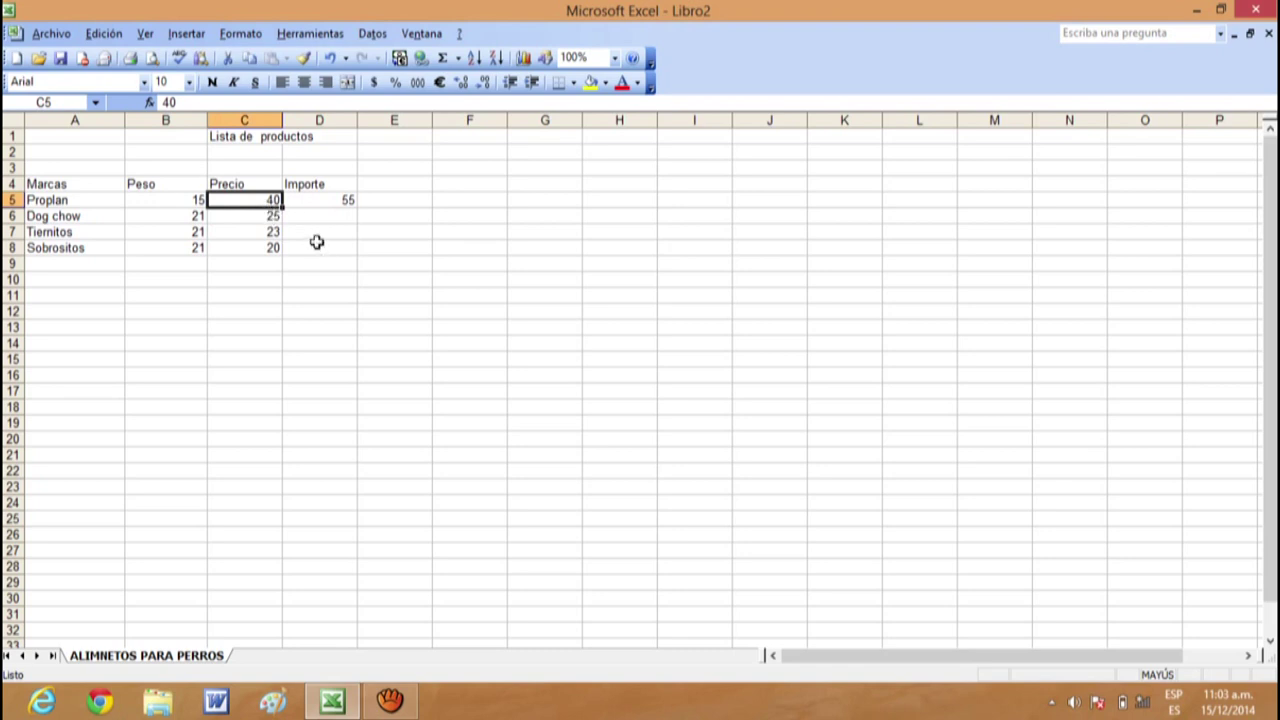
text(45)
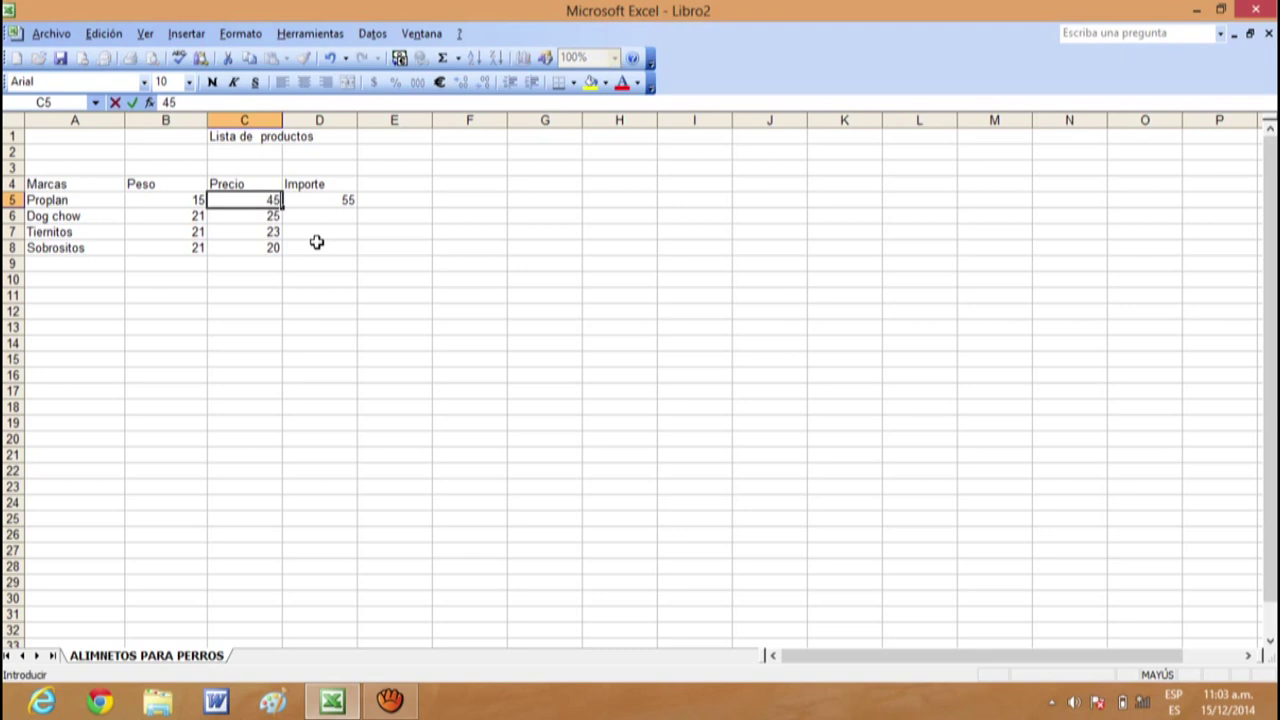
key(Return)
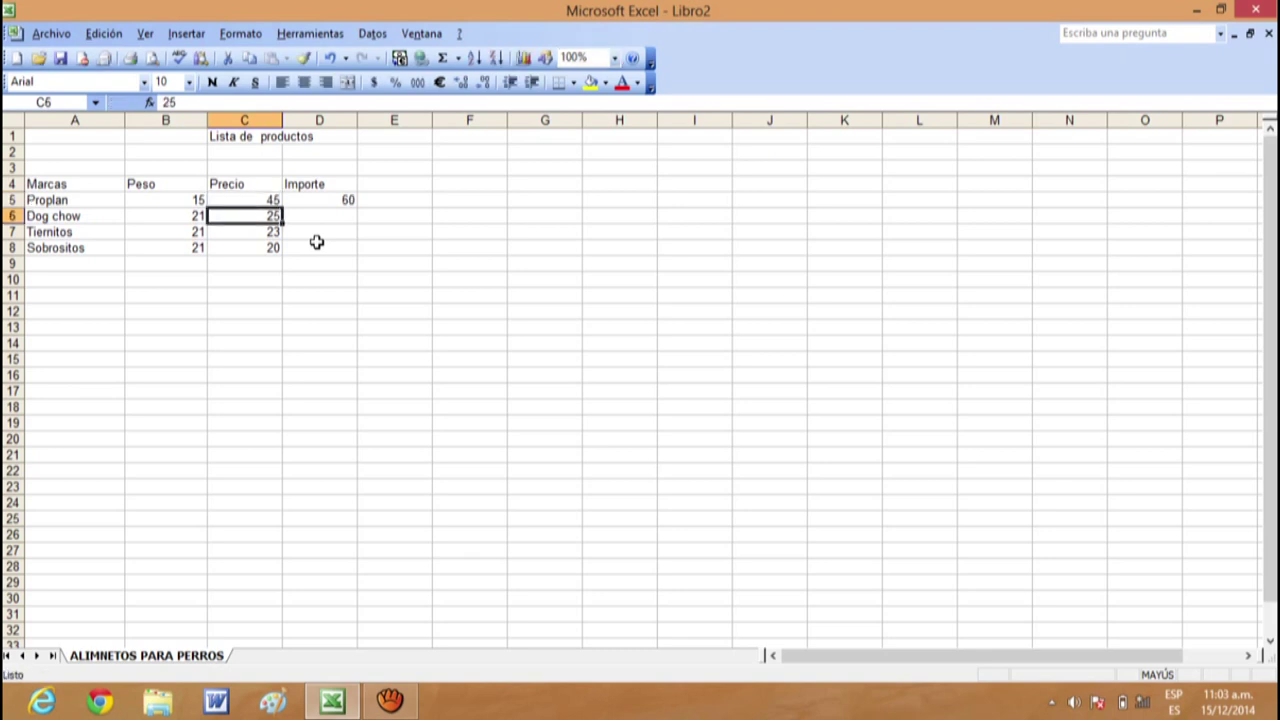
click(270, 200)
text(30)
key(Return)
Replace the cell references in D5's formula with typed numbers, making it =SUMA(15+30)
click(257, 200)
click(350, 202)
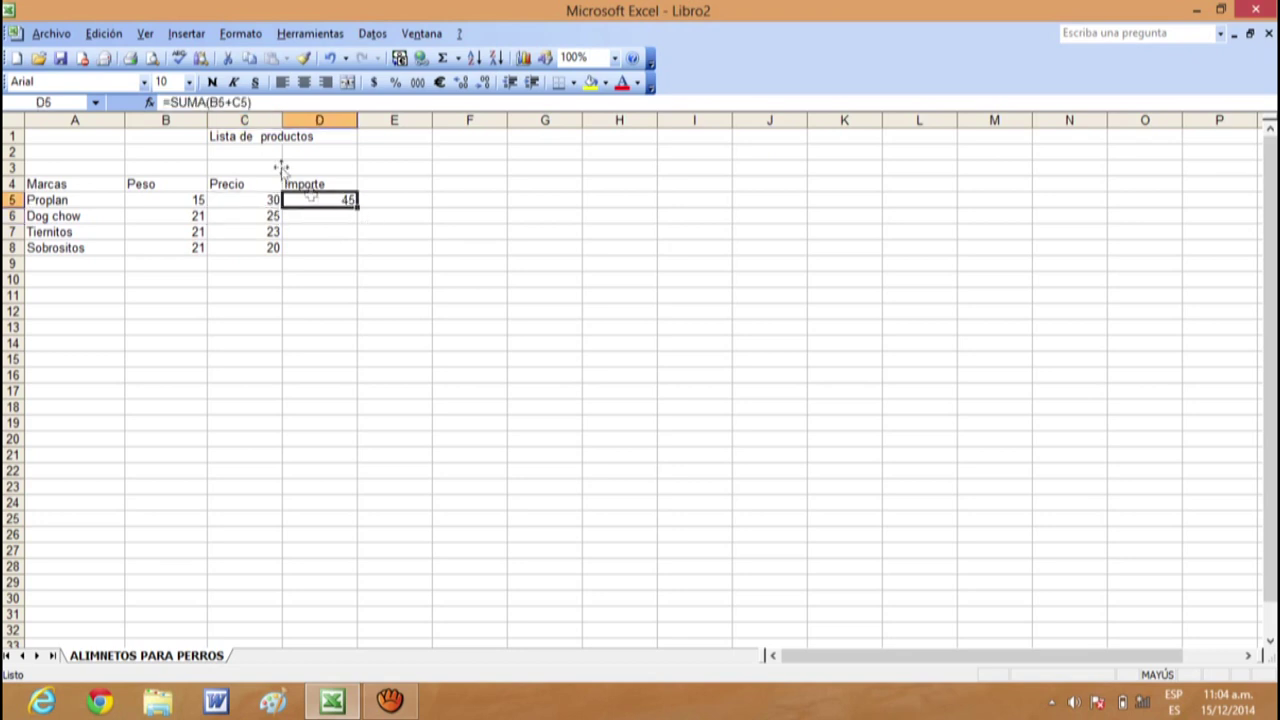
click(247, 102)
key(BackSpace)
key(BackSpace)
key(BackSpace)
key(BackSpace)
key(BackSpace)
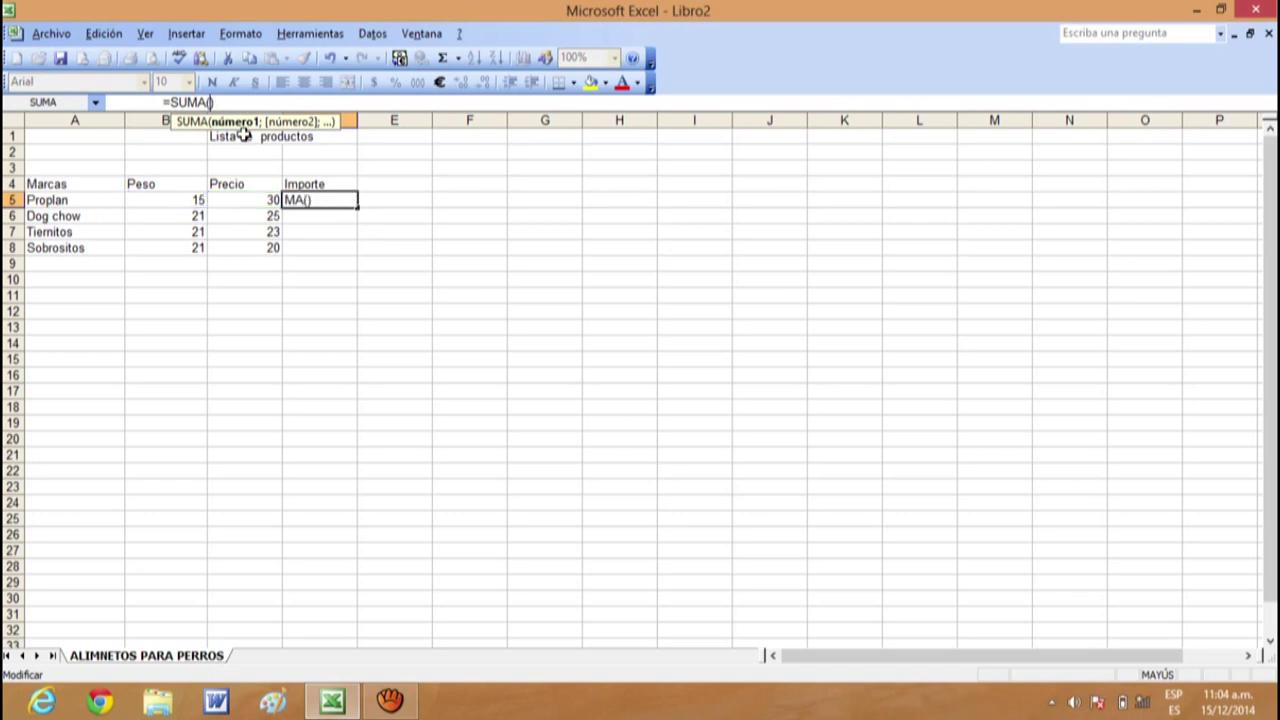
text(15)
text(+30)
key(Return)
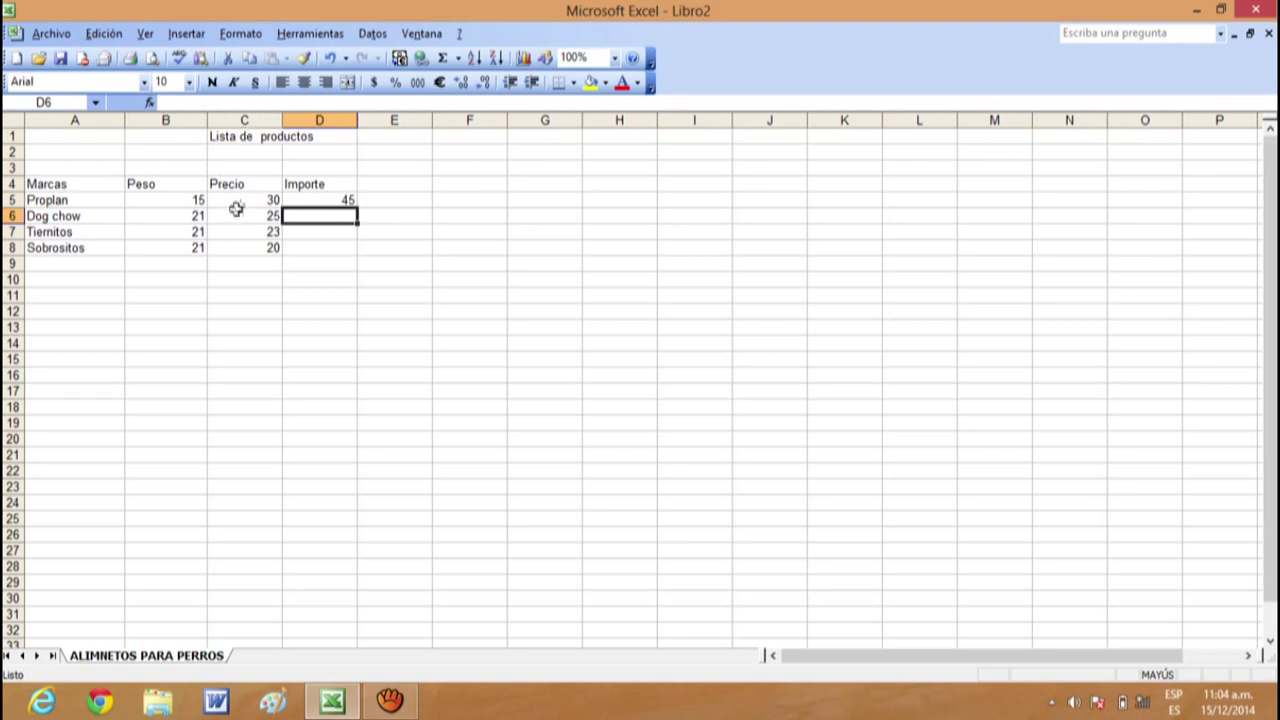
click(238, 202)
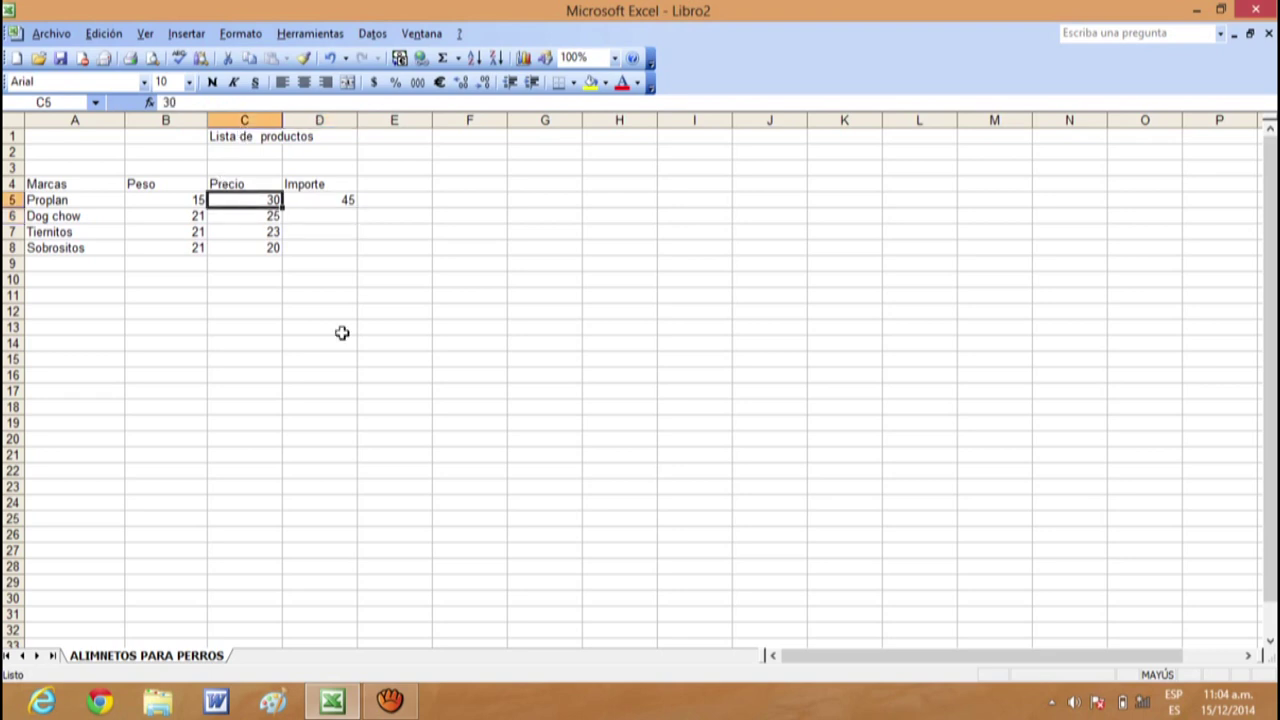
Change Proplan's price in C5 to 50, then inspect D5's =SUMA(15+30) formula, still 45
text(50)
key(Return)
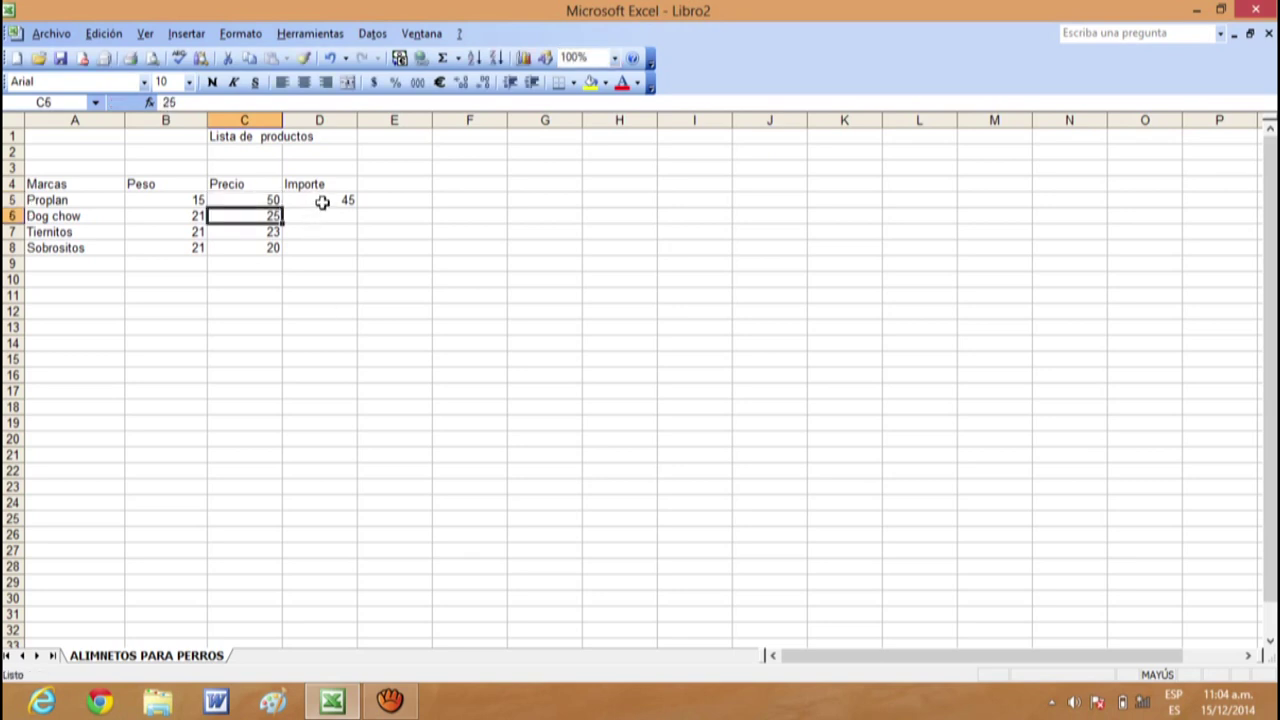
click(322, 202)
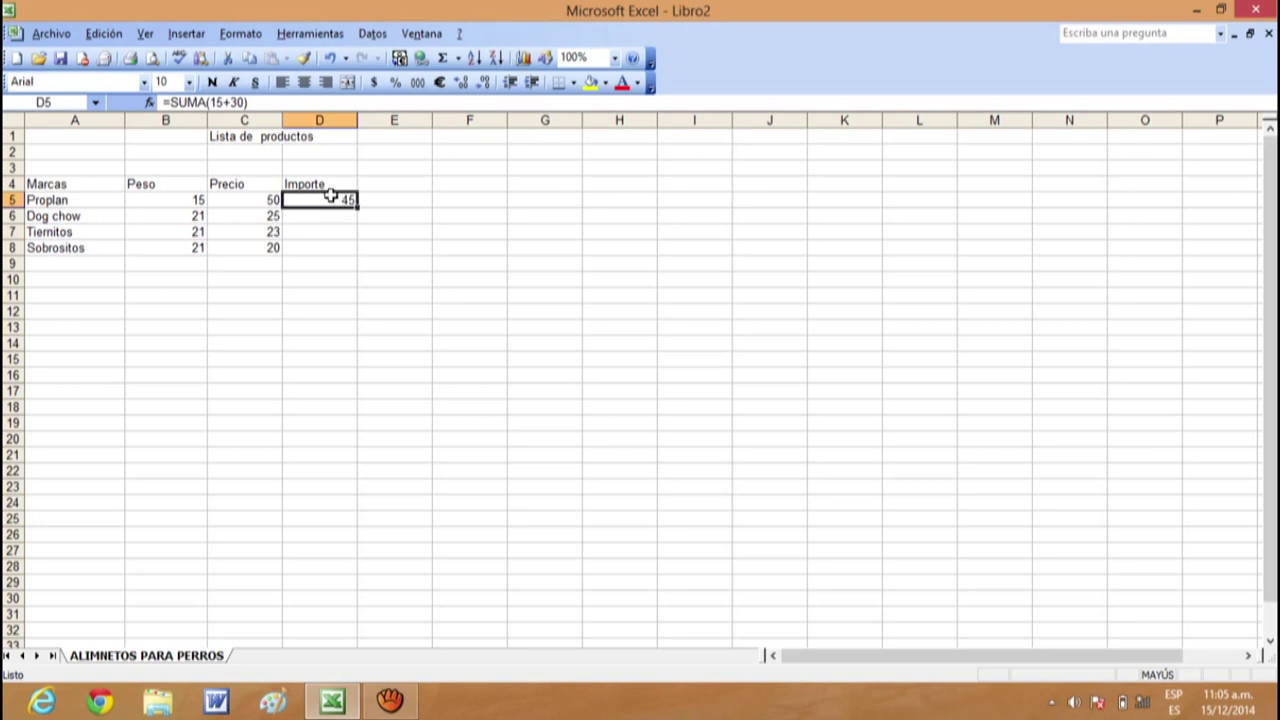
click(265, 104)
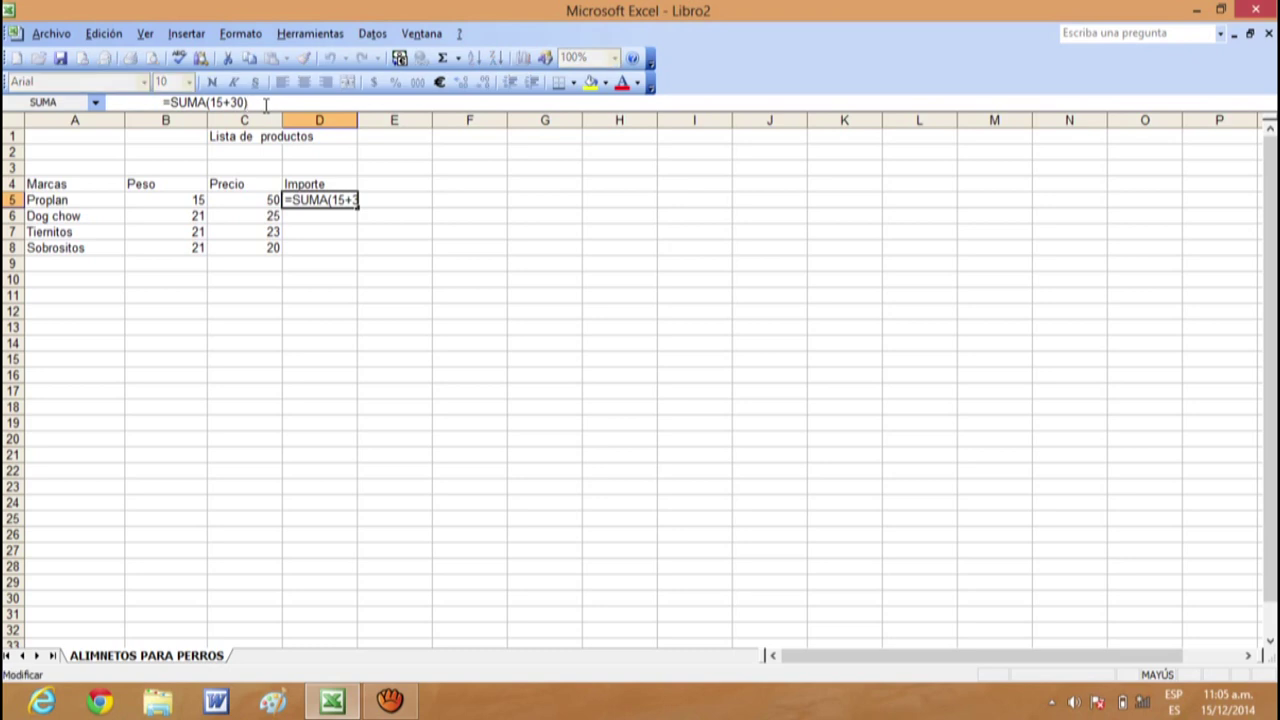